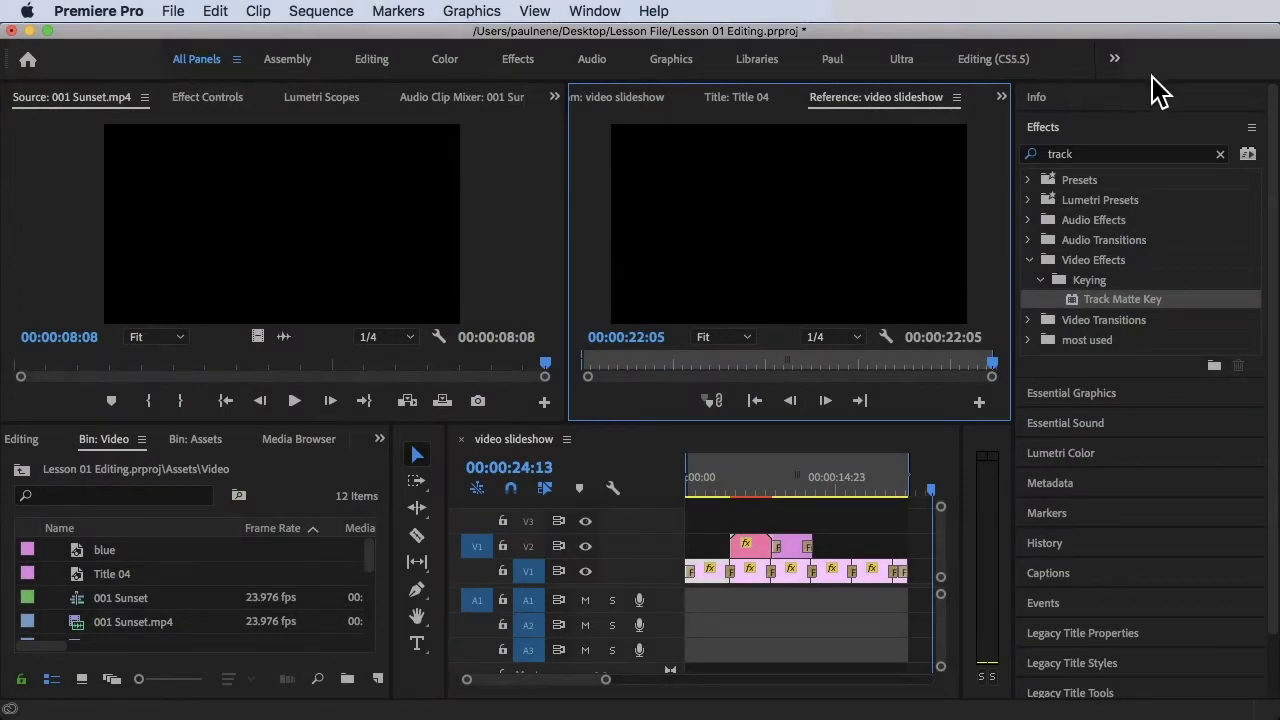
- Switch Premiere Pro to the All Panels workspace from Window > Workspaces
{"action": "left_click", "coordinate": [1116, 60]}
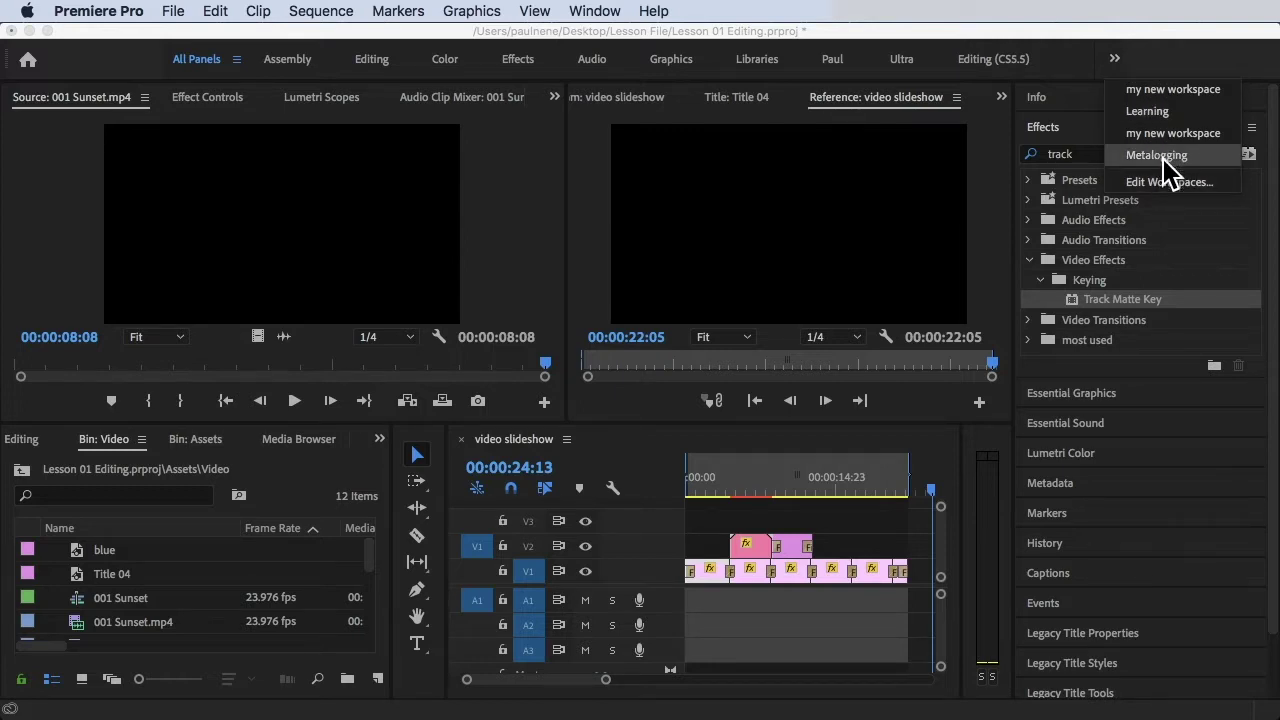
{"action": "left_click", "coordinate": [595, 12]}
{"action": "mouse_move", "coordinate": [597, 38]}
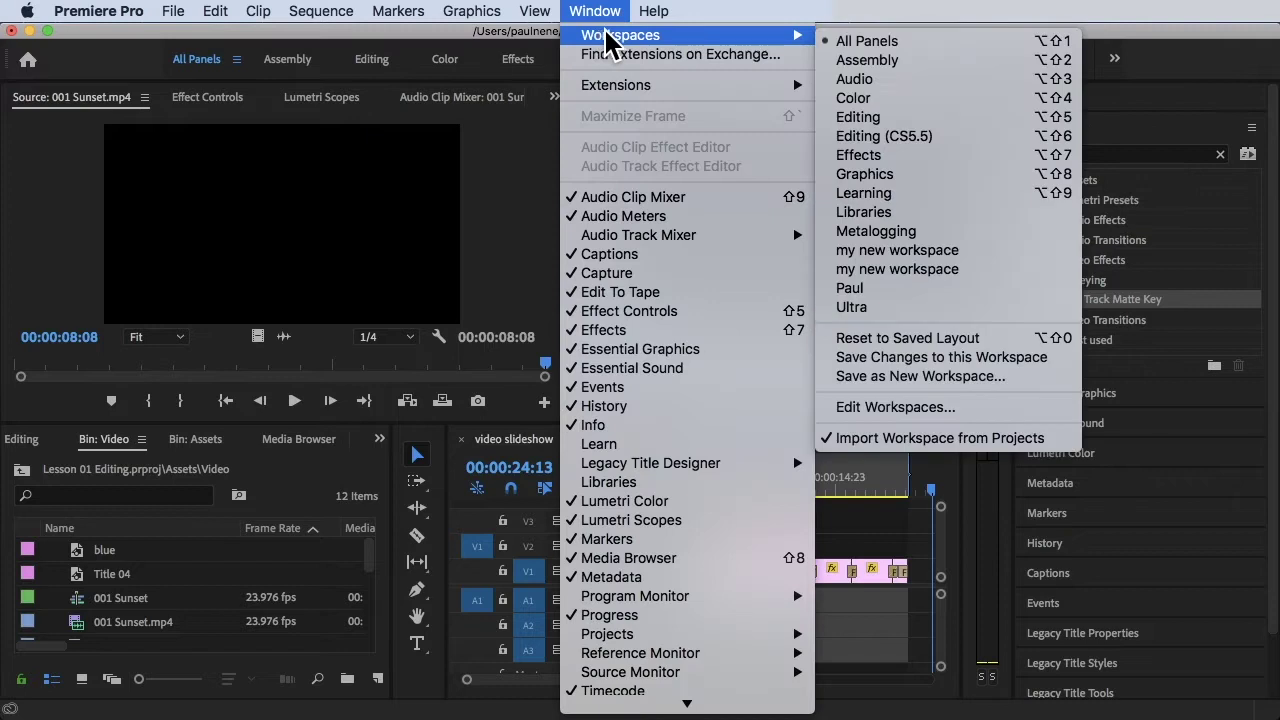
{"action": "left_click", "coordinate": [891, 45]}
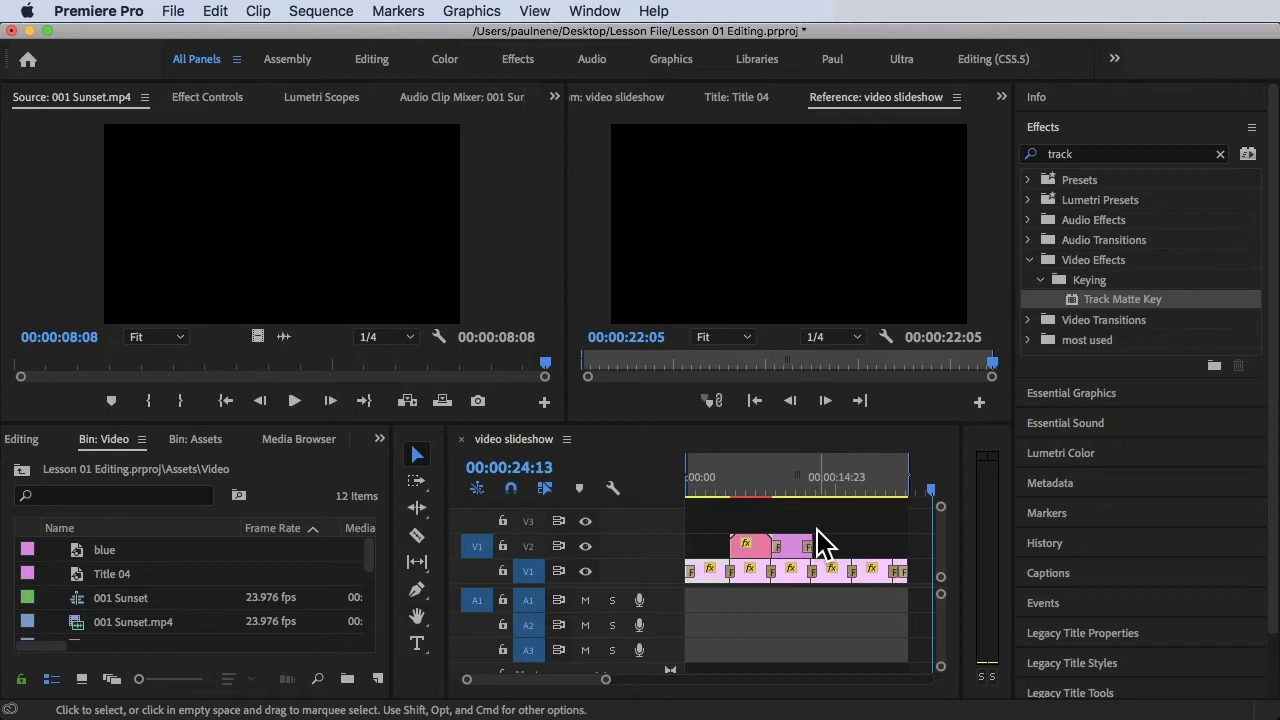
{"action": "scroll", "coordinate": [205, 610], "scroll_direction": "down", "scroll_amount": 1}
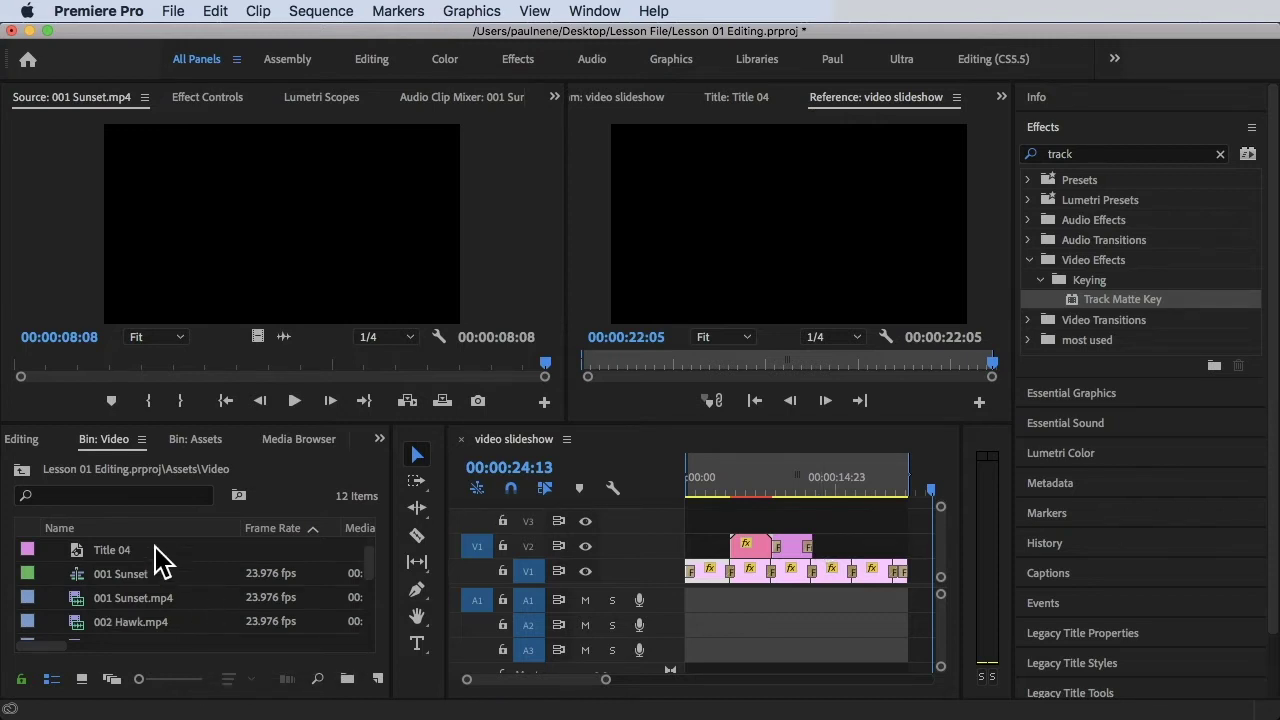
- Open the Assets folder and its Video bin, then select 001 Sunset.mp4
{"action": "key", "text": "shift+1"}
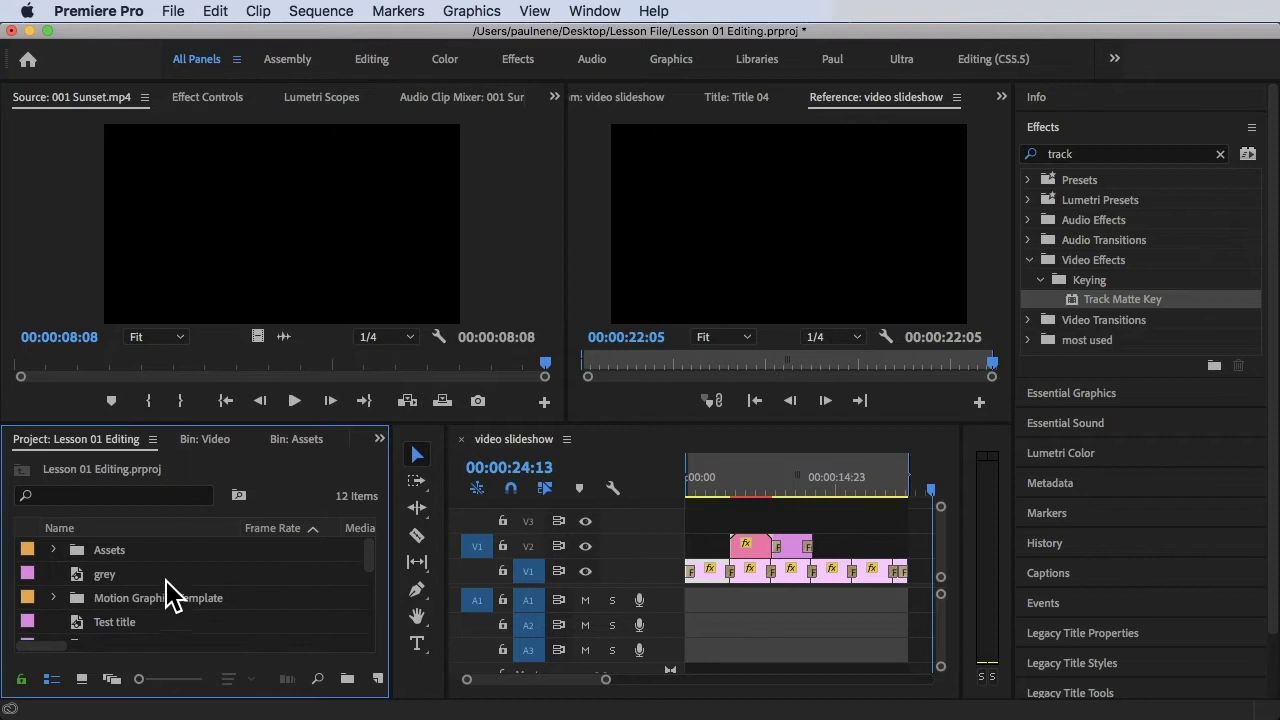
{"action": "double_click", "coordinate": [112, 556]}
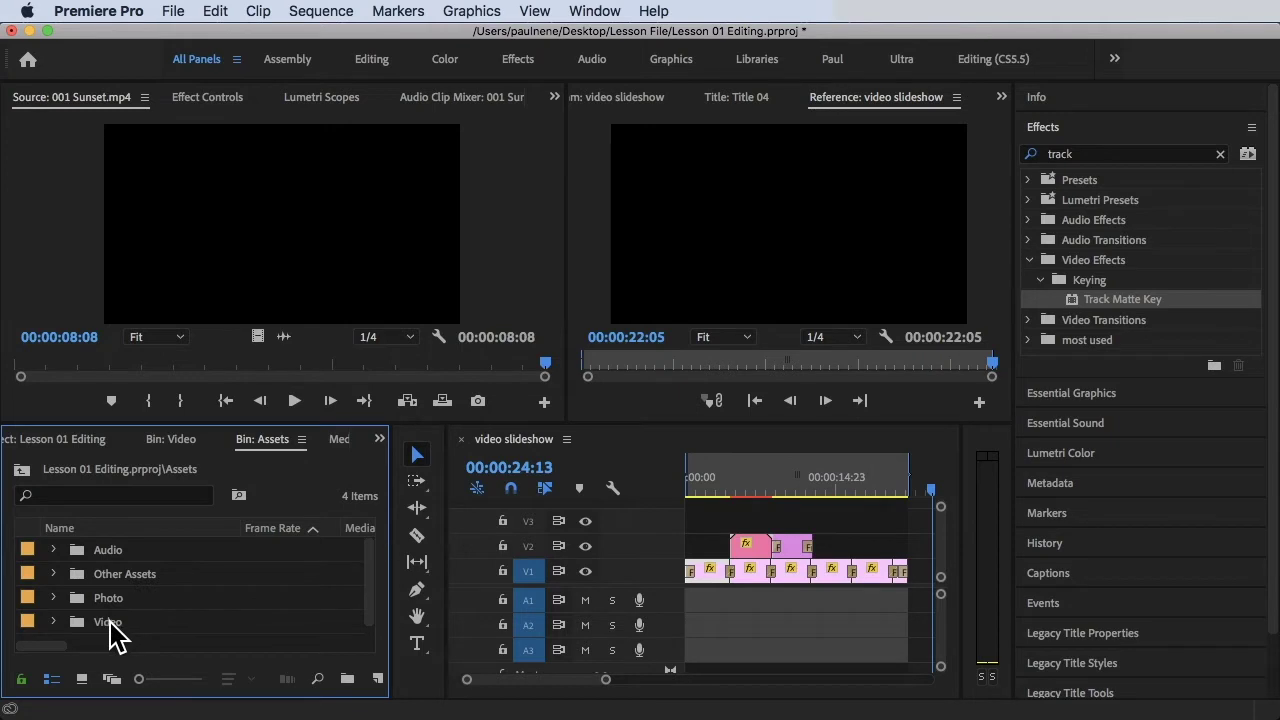
{"action": "double_click", "coordinate": [118, 624]}
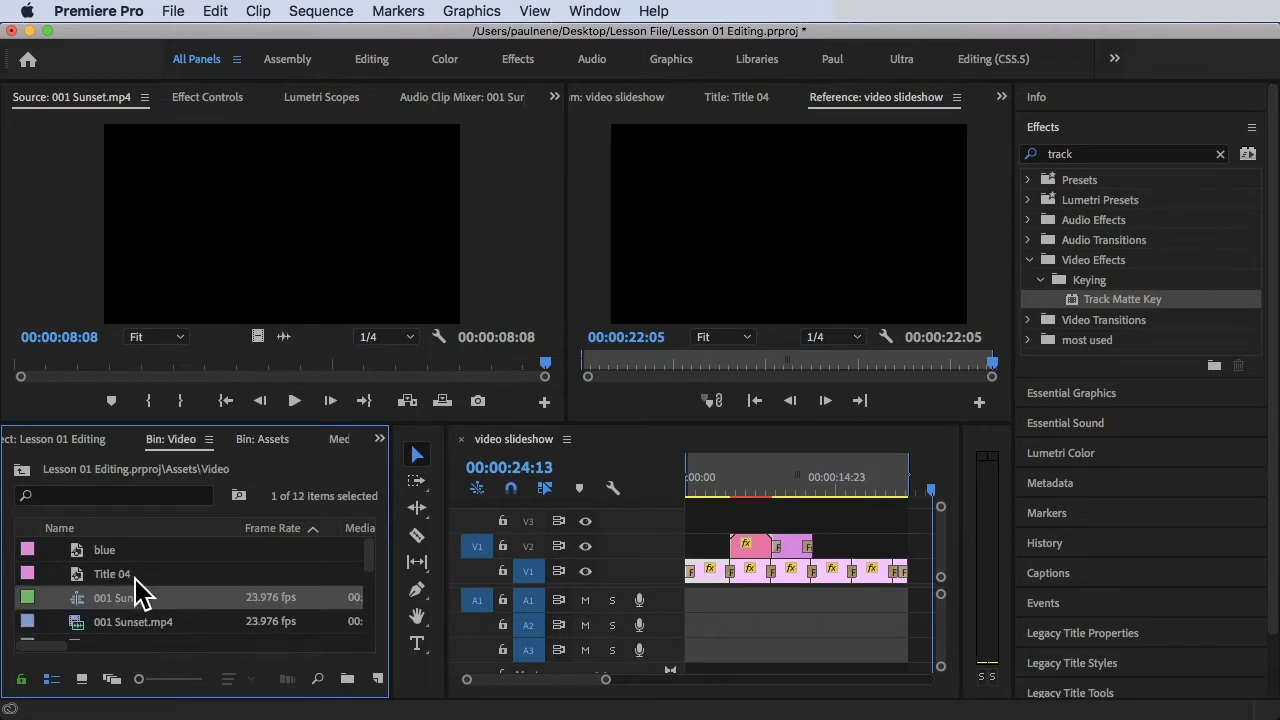
{"action": "left_click", "coordinate": [152, 624]}
{"action": "scroll", "coordinate": [152, 626], "scroll_direction": "down", "scroll_amount": 2}
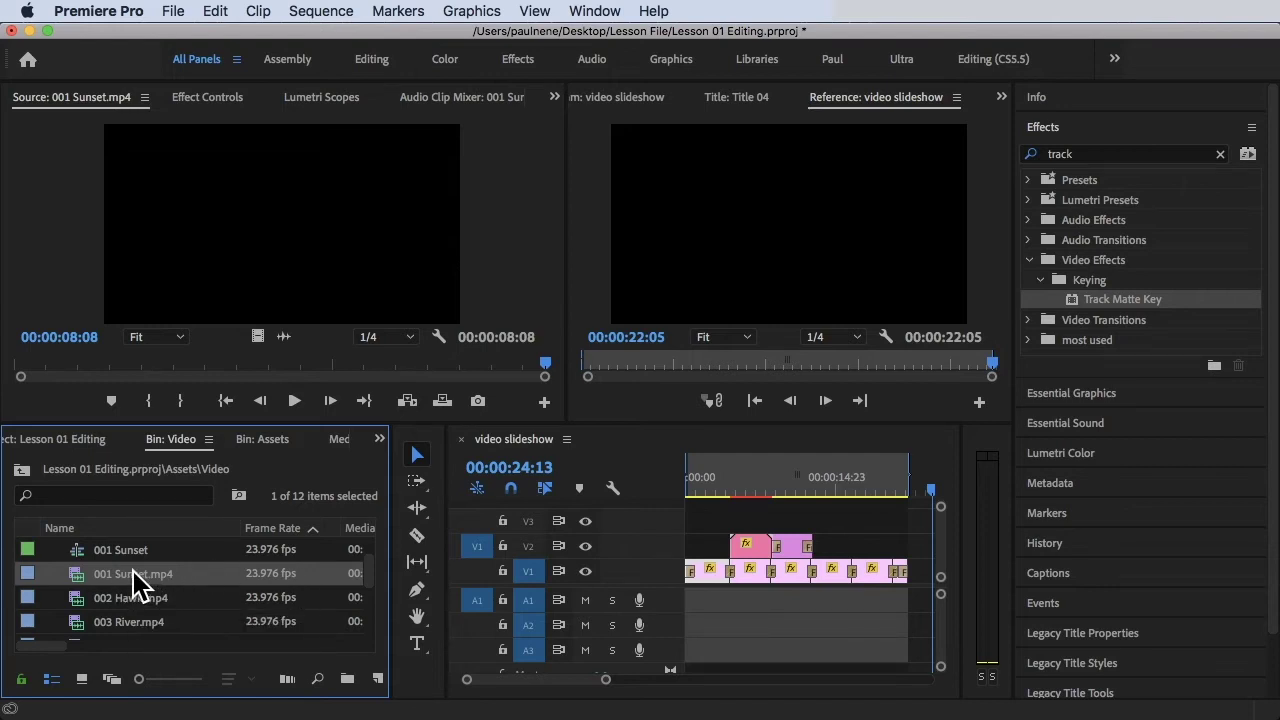
- Create a sequence from 001 Sunset.mp4, zoom the timeline in, and scrub the clip
{"action": "left_click_drag", "start_coordinate": [135, 585], "coordinate": [378, 688]}
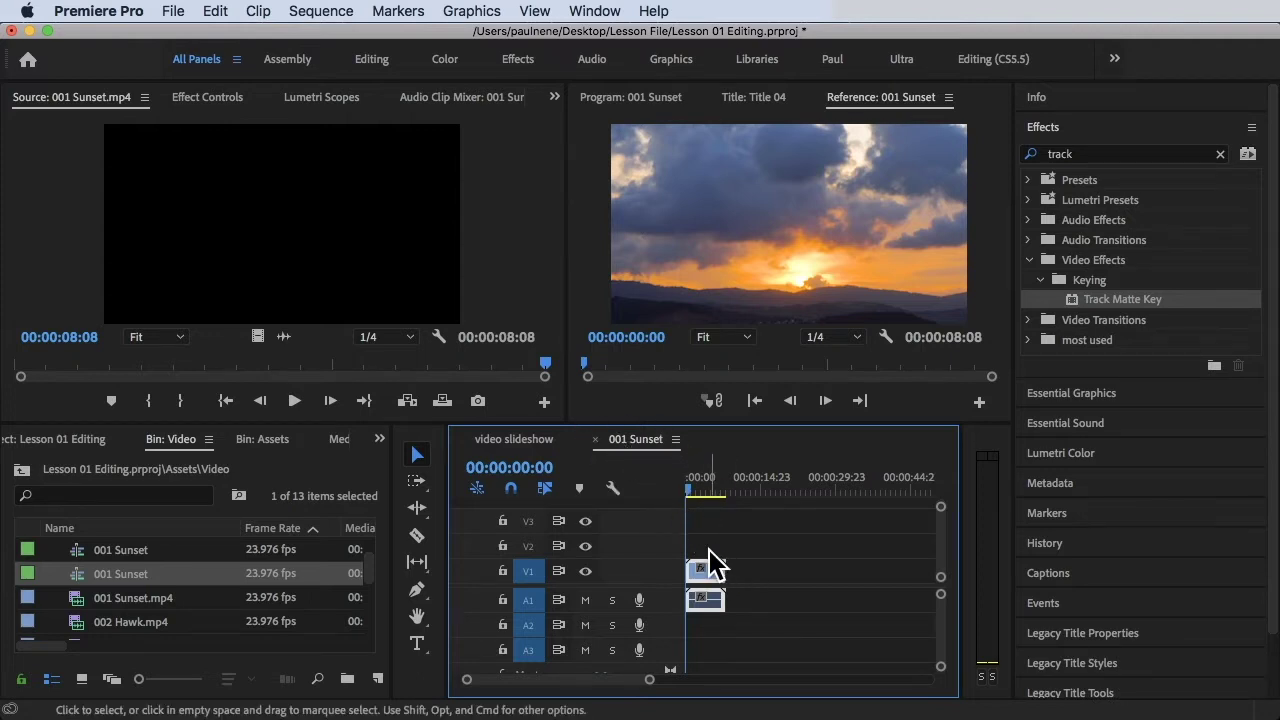
{"action": "key", "text": "="}
{"action": "key", "text": "="}
{"action": "left_click_drag", "start_coordinate": [706, 490], "coordinate": [655, 492]}
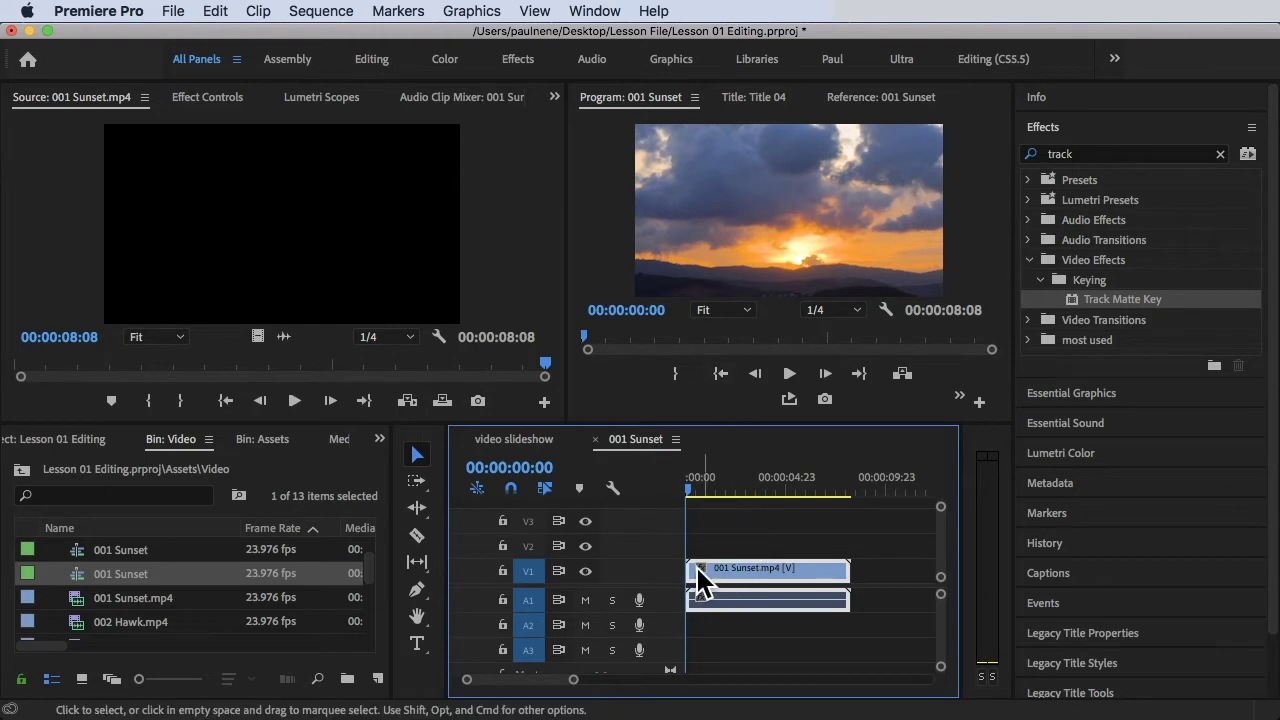
- Create a new legacy title named 'SKY' from File > New > Legacy Title
{"action": "left_click", "coordinate": [172, 11]}
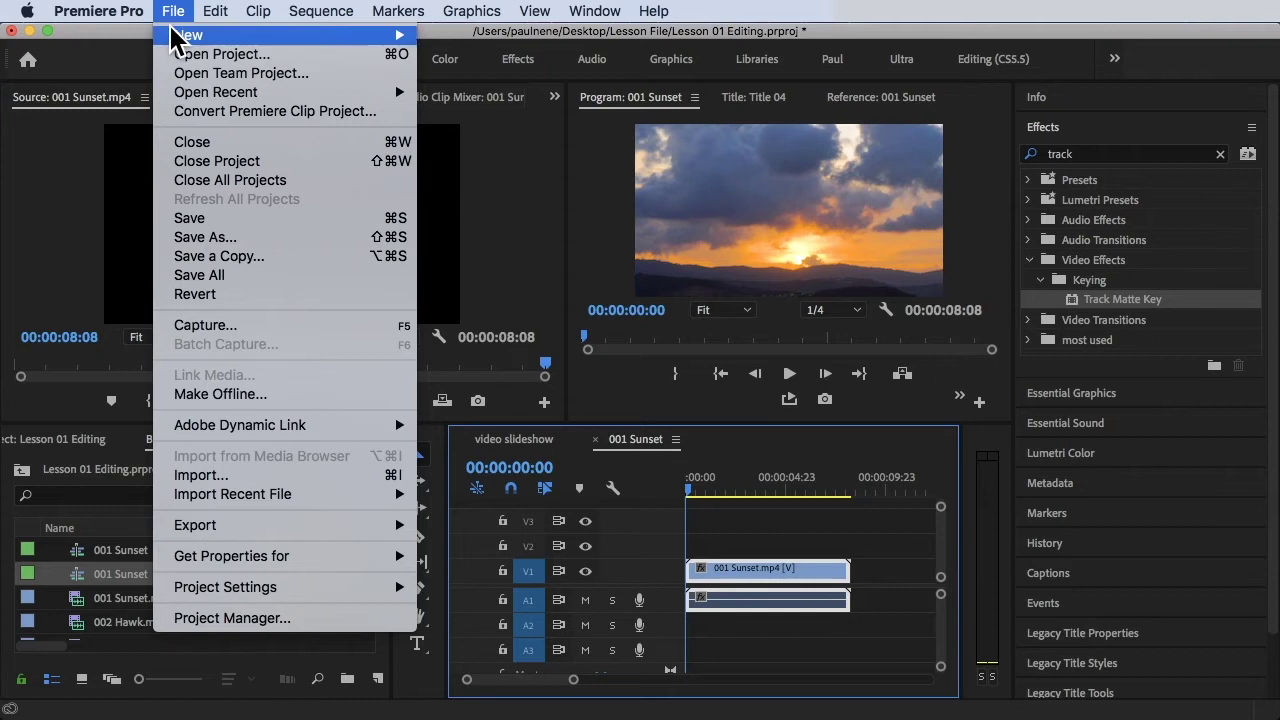
{"action": "mouse_move", "coordinate": [186, 42]}
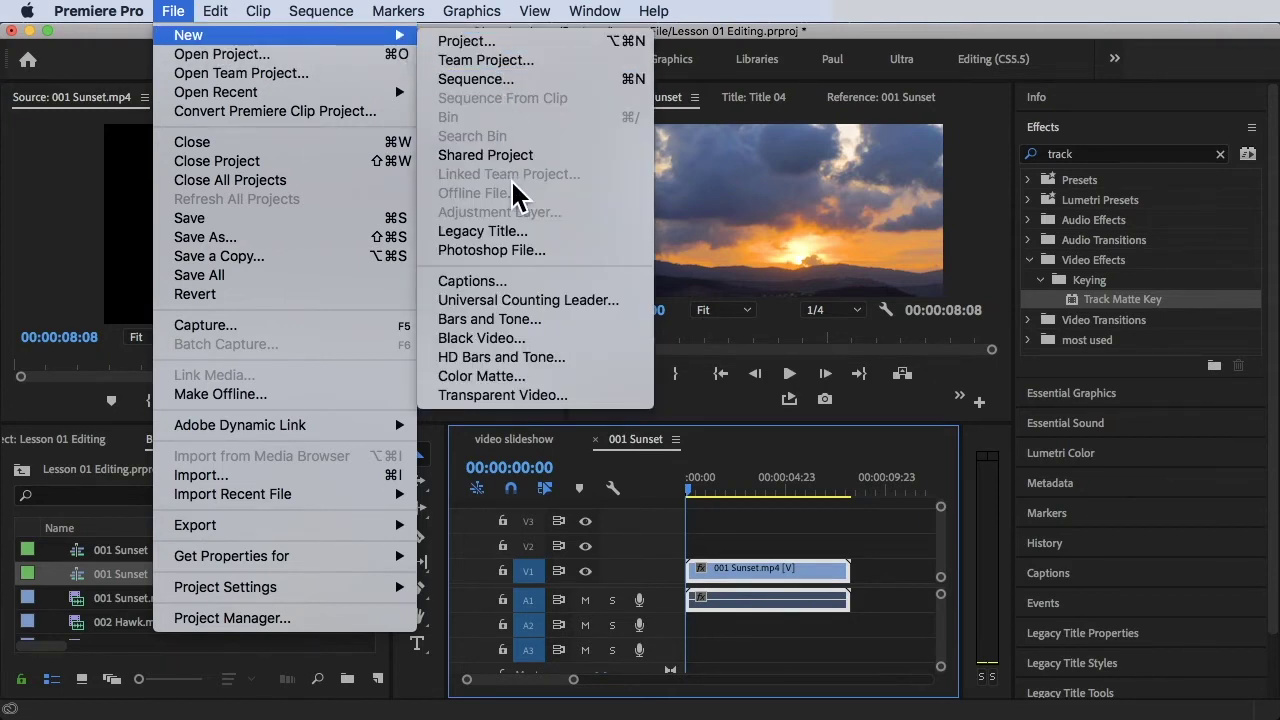
{"action": "left_click", "coordinate": [518, 232]}
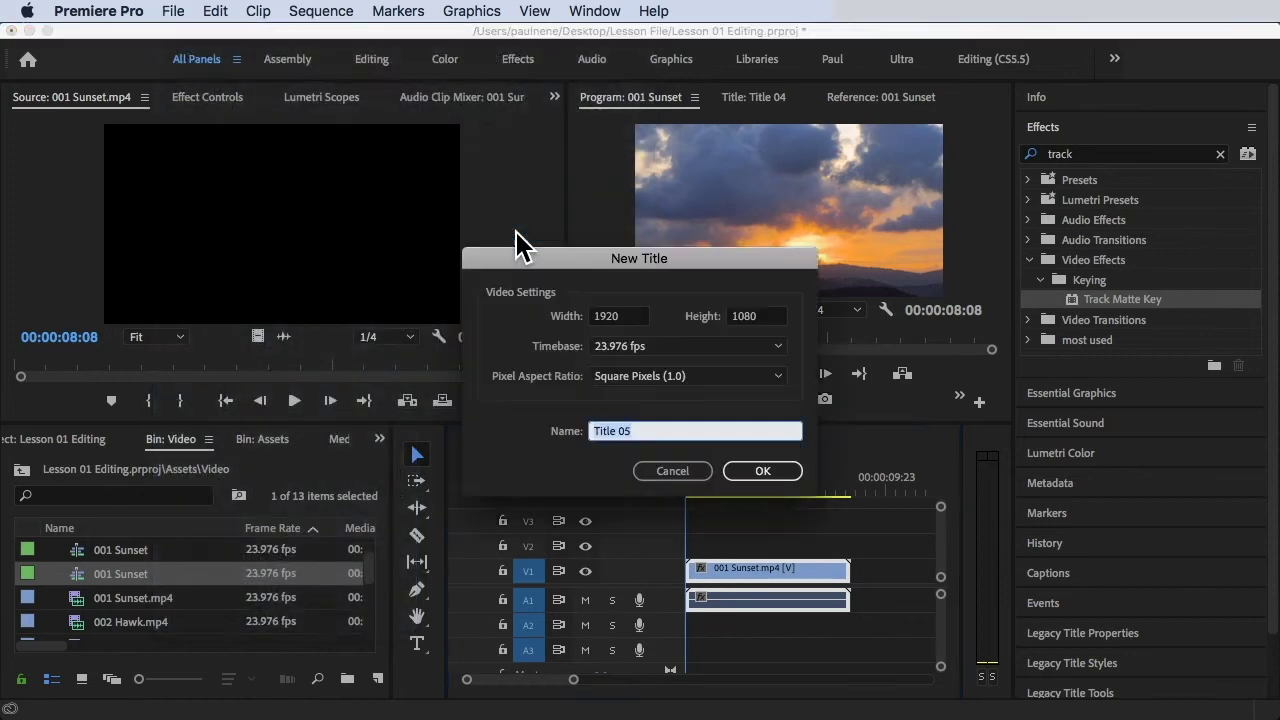
{"action": "key", "text": "BackSpace"}
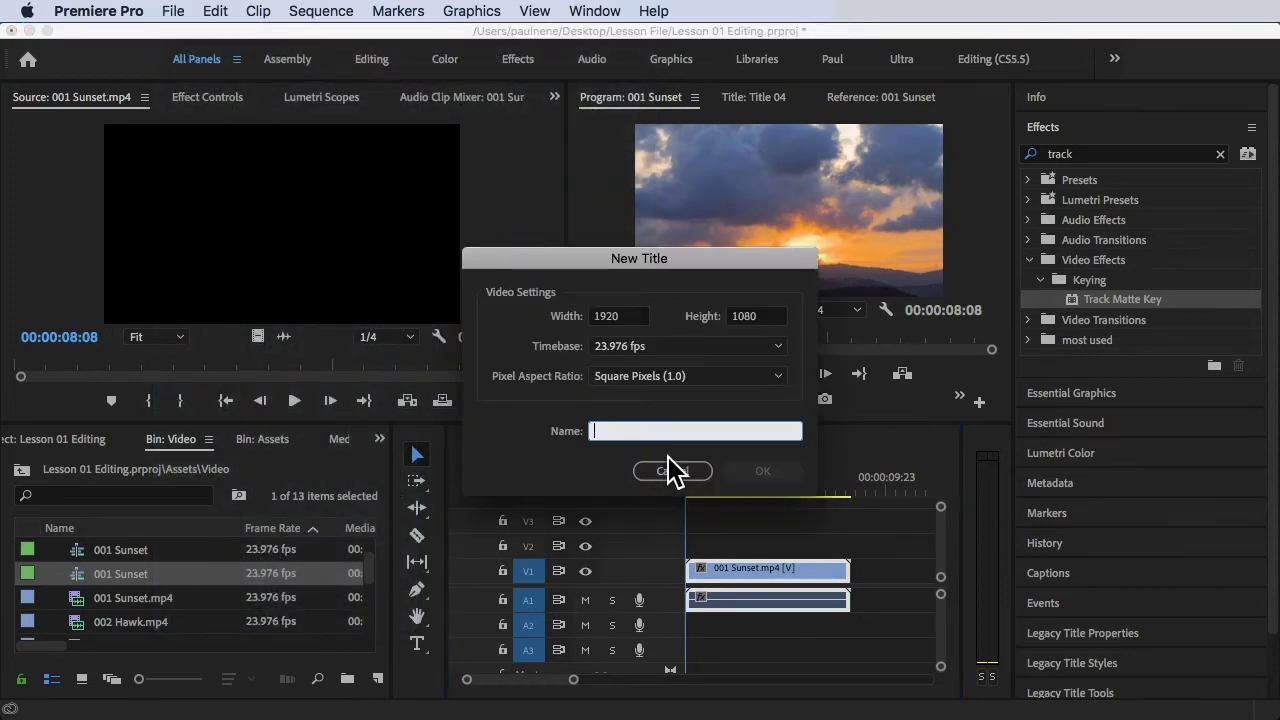
{"action": "type", "text": "SKY"}
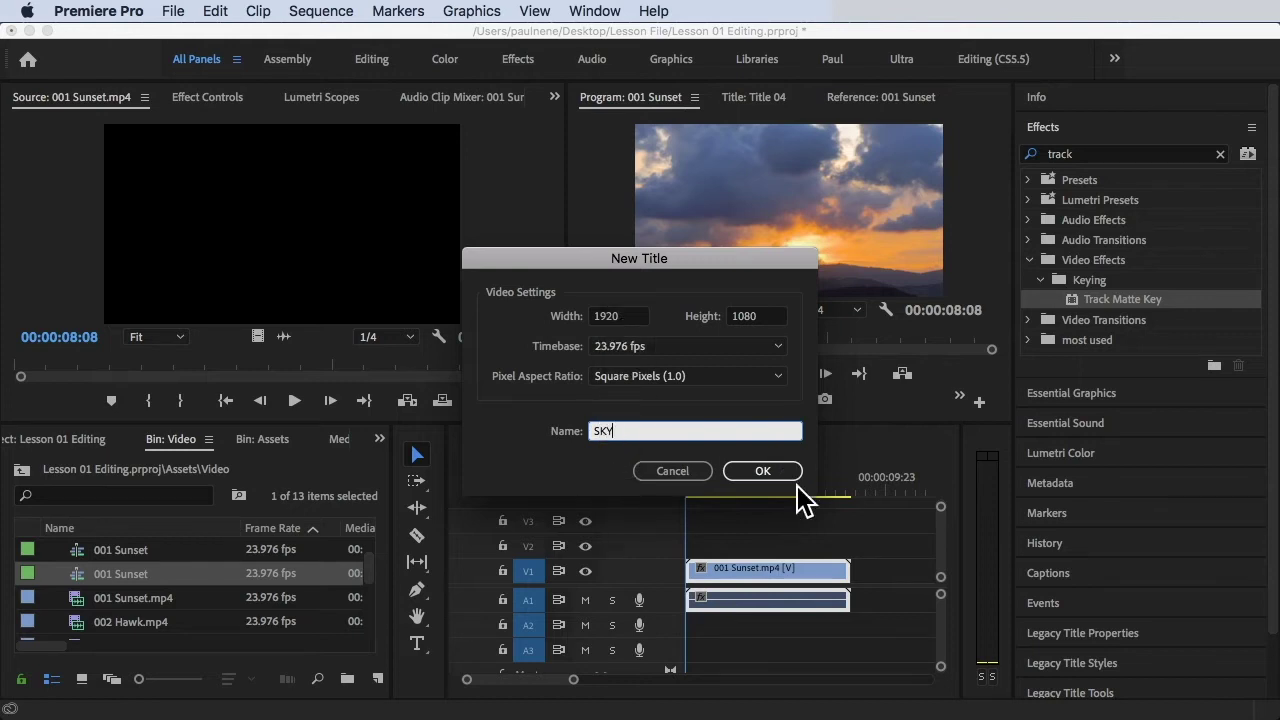
{"action": "left_click", "coordinate": [776, 474]}
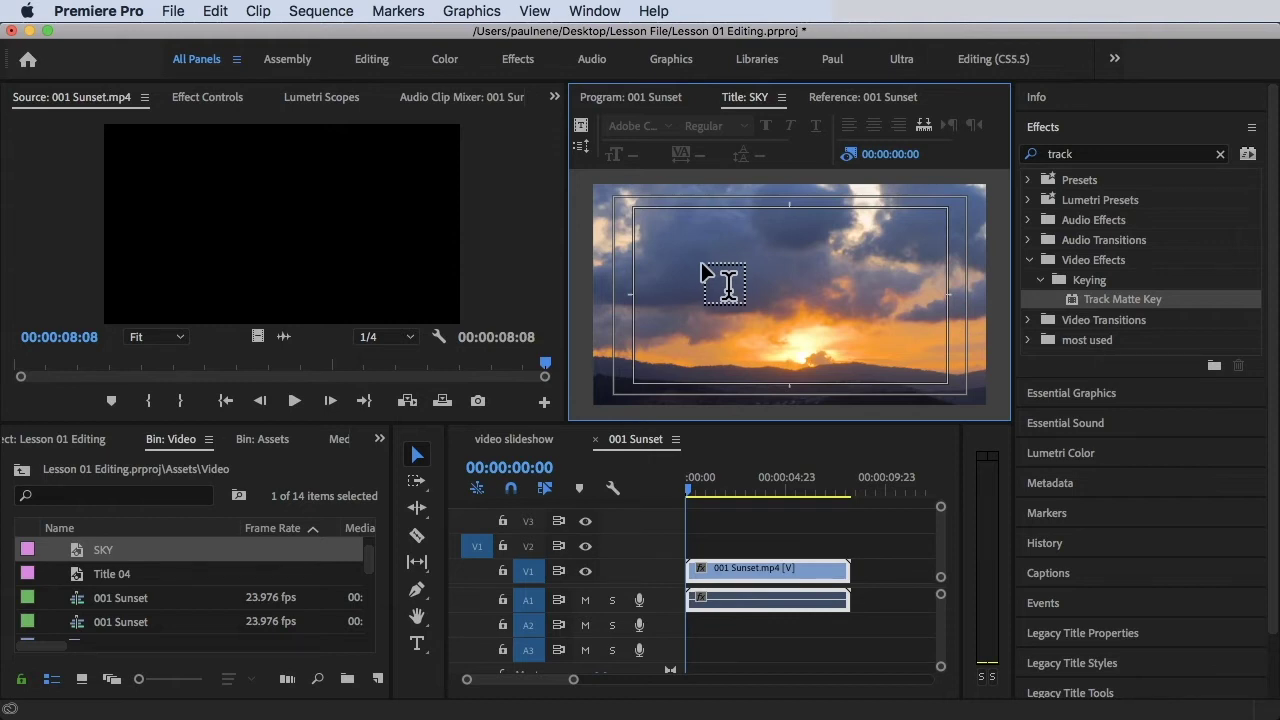
- Type 'SKY' on the title frame and select the leftover effects search text
{"action": "left_click", "coordinate": [701, 263]}
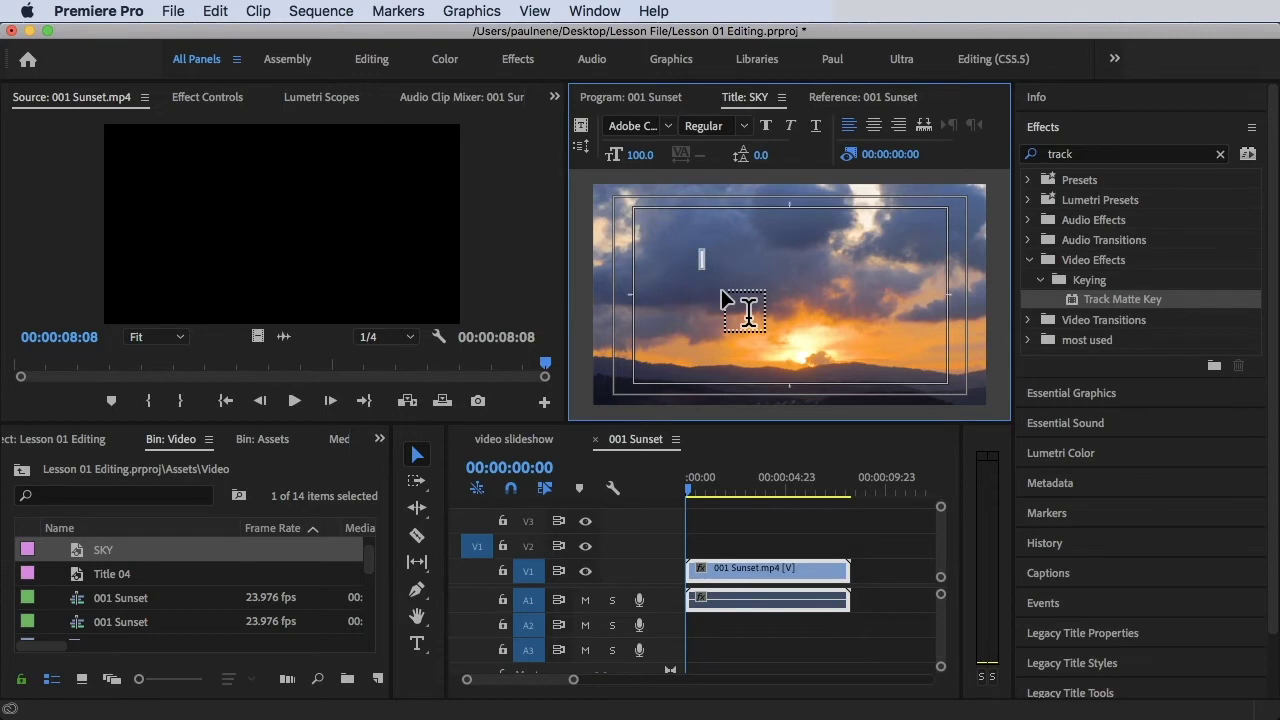
{"action": "type", "text": "SKY"}
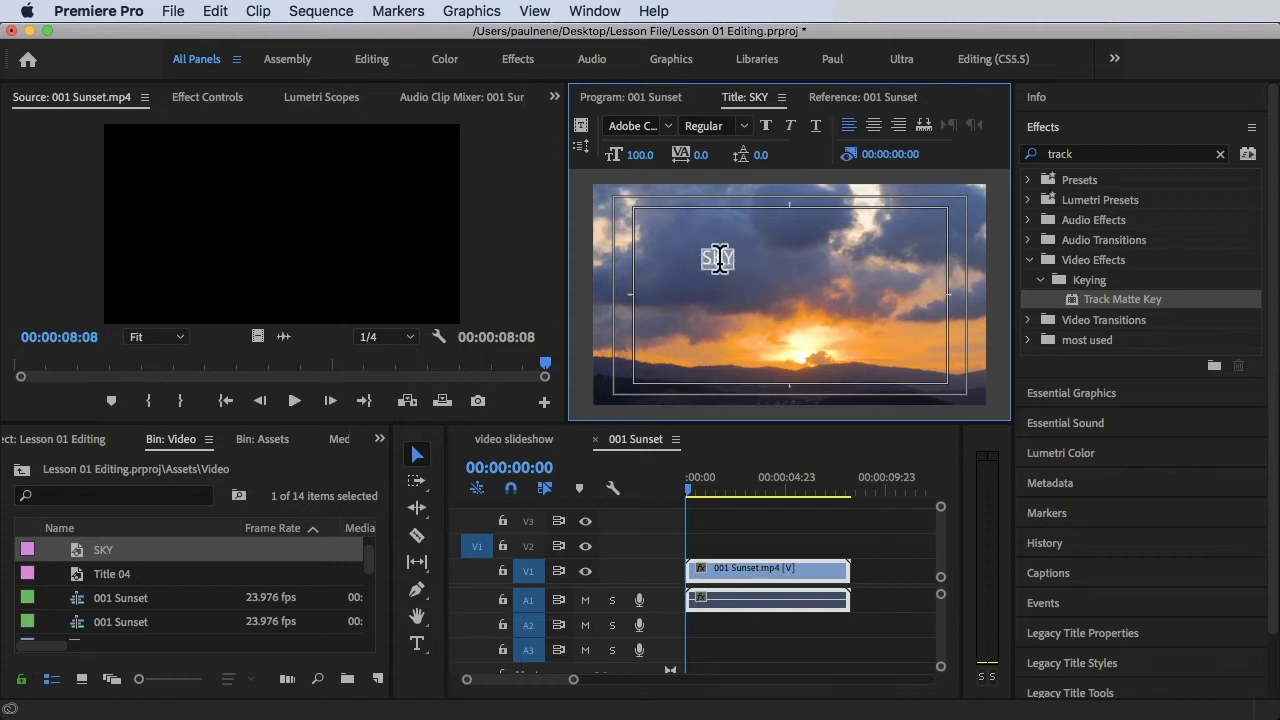
{"action": "left_click", "coordinate": [1058, 153]}
- Clear the effects search, collapse Effects, and expand Legacy Title Styles and Properties
{"action": "key", "text": "BackSpace"}
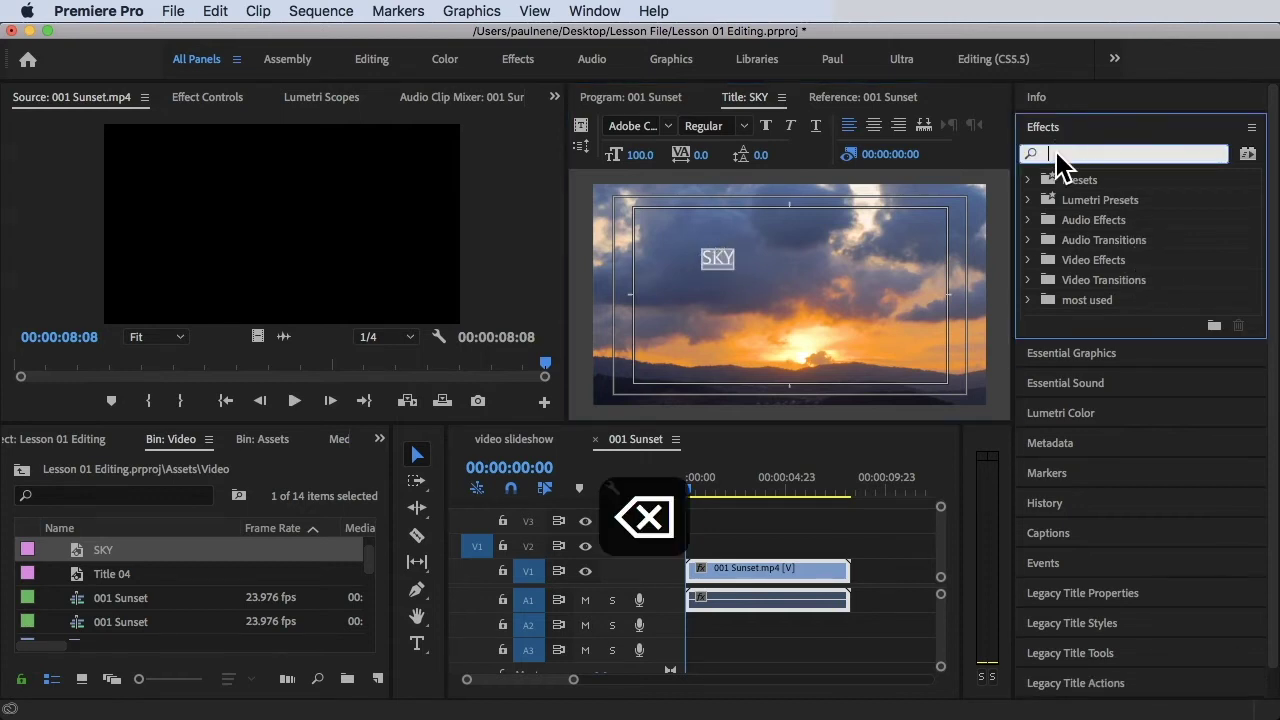
{"action": "left_click", "coordinate": [1051, 126]}
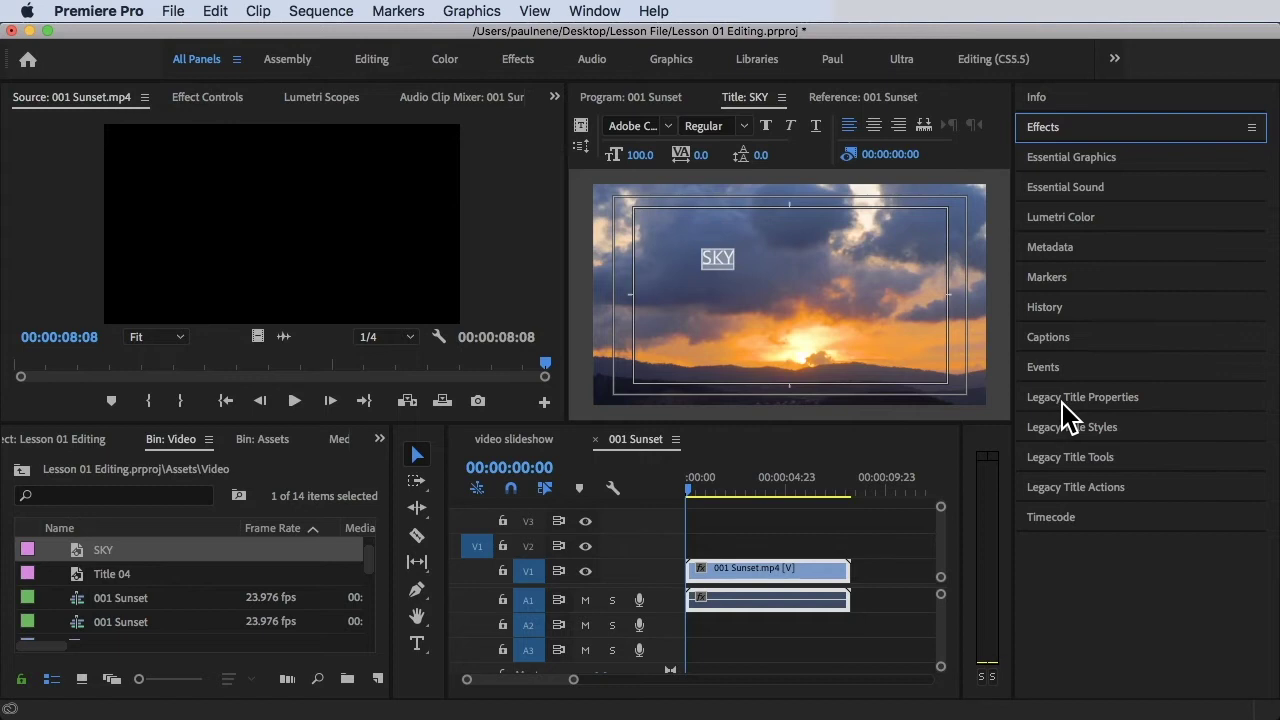
{"action": "left_click", "coordinate": [1088, 430]}
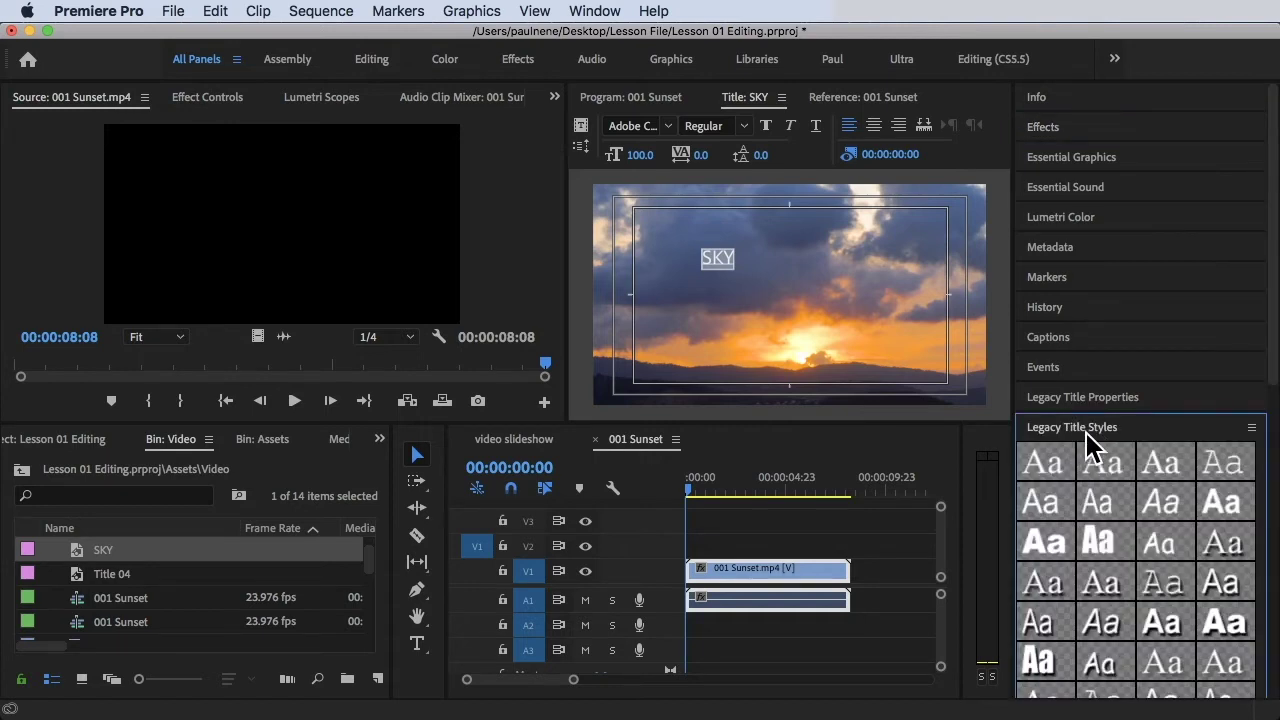
{"action": "left_click", "coordinate": [1095, 400]}
{"action": "scroll", "coordinate": [1090, 497], "scroll_direction": "down", "scroll_amount": 5}
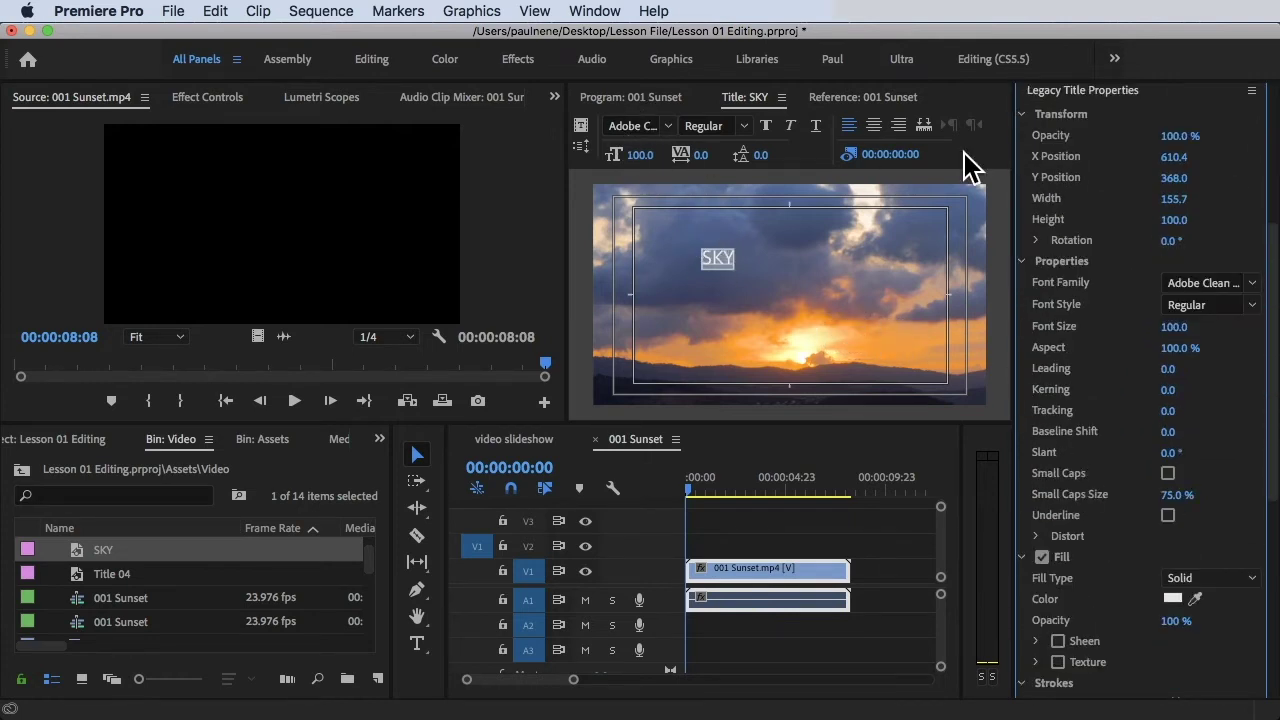
{"action": "scroll", "coordinate": [1100, 197], "scroll_direction": "up", "scroll_amount": 5}
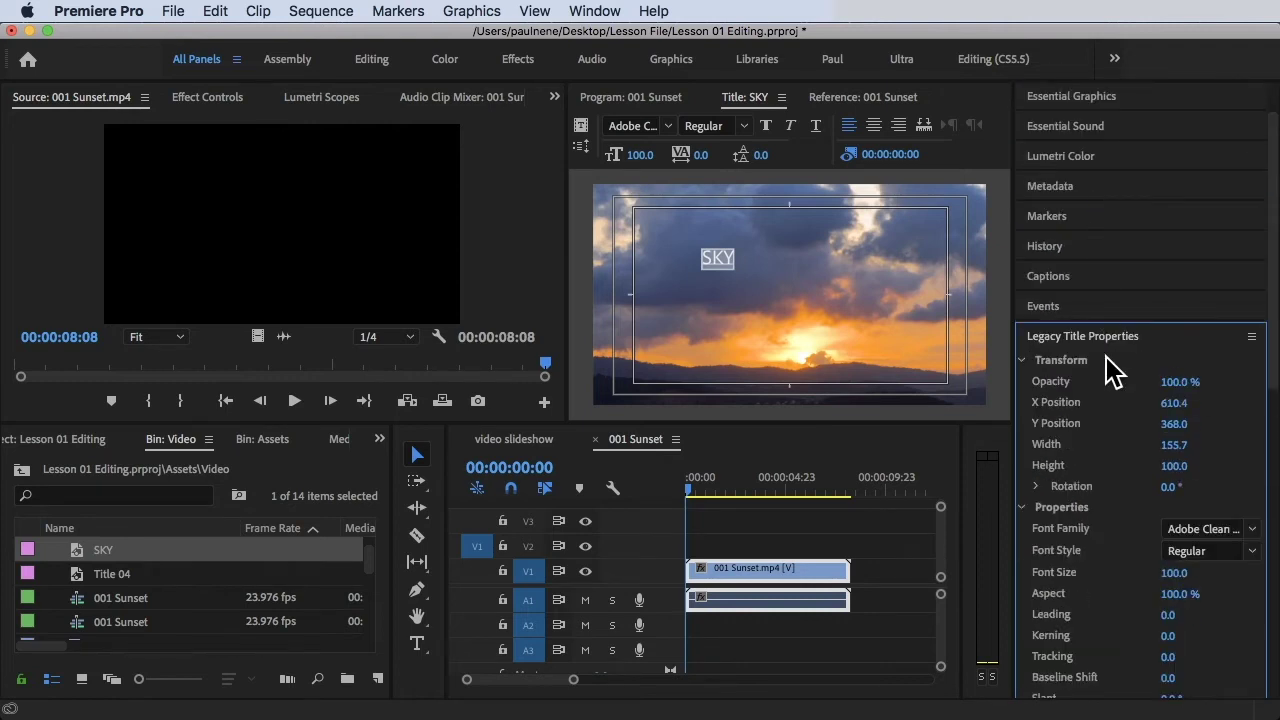
{"action": "scroll", "coordinate": [1108, 366], "scroll_direction": "down", "scroll_amount": 5}
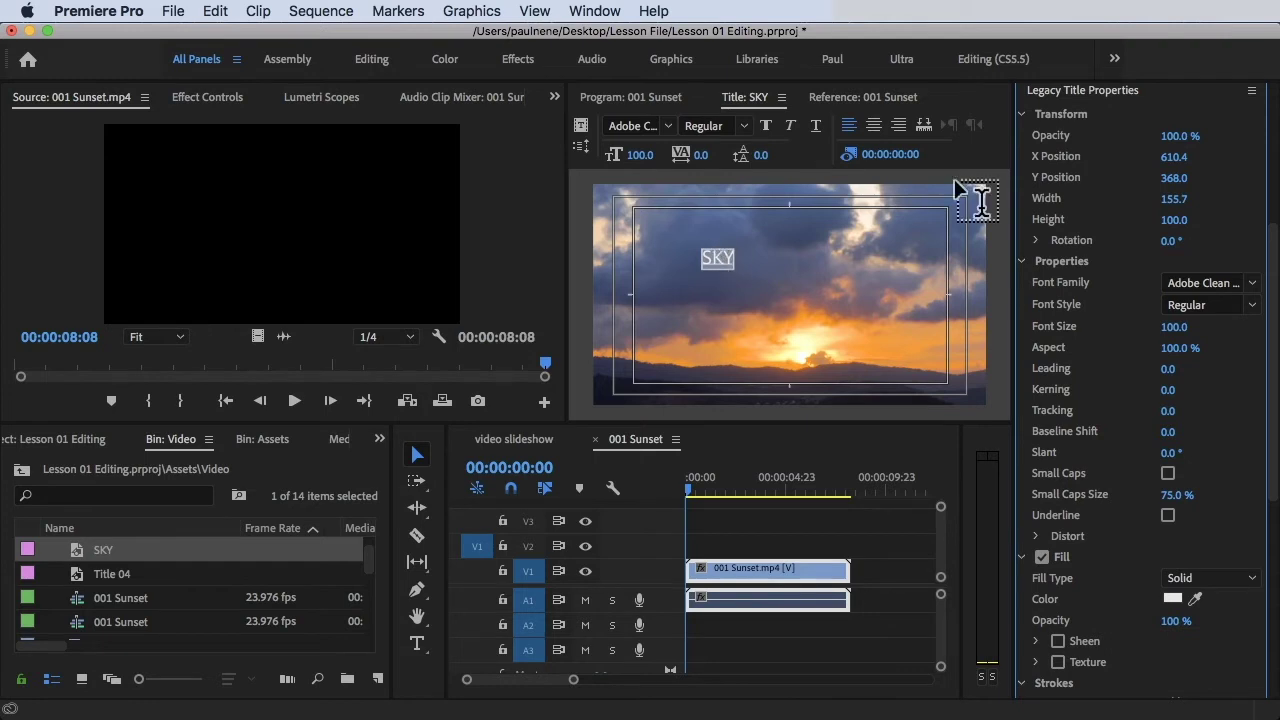
{"action": "scroll", "coordinate": [1128, 214], "scroll_direction": "up", "scroll_amount": 5}
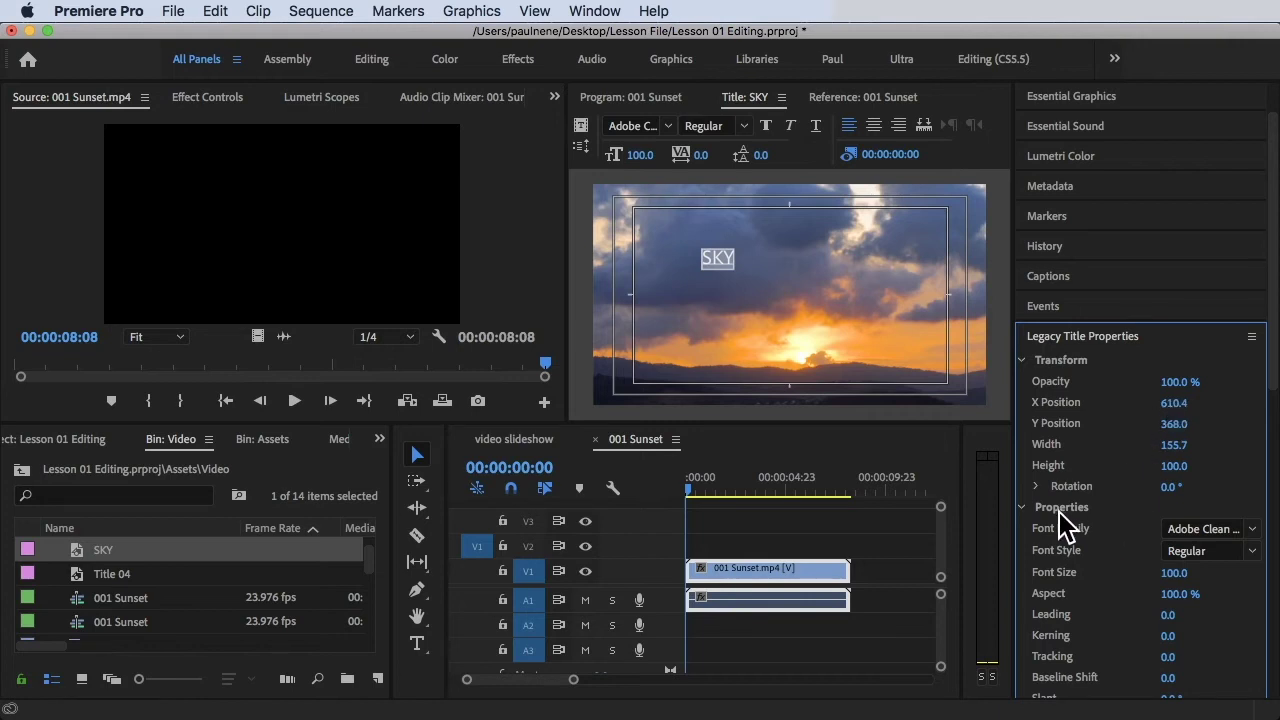
{"action": "scroll", "coordinate": [1072, 527], "scroll_direction": "down", "scroll_amount": 4}
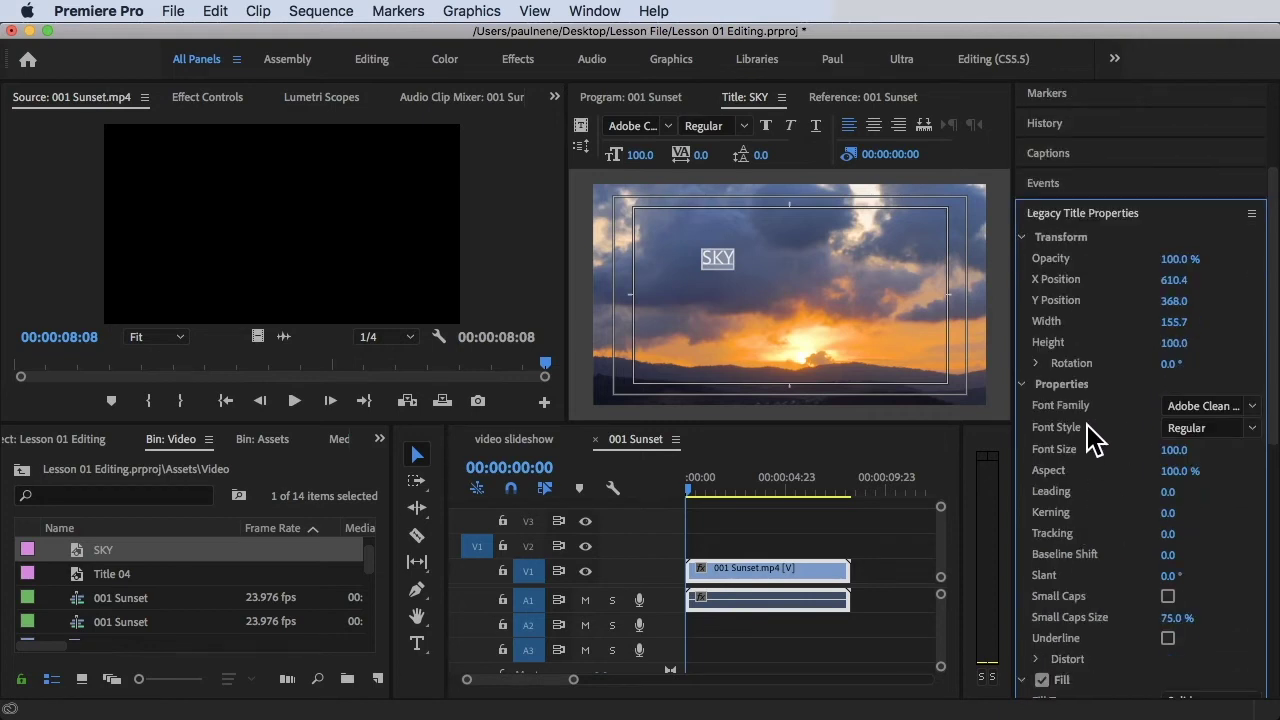
- Set the SKY text to font size 505 in Arial Black
{"action": "mouse_move", "coordinate": [1173, 449]}
{"action": "left_mouse_down"}
{"action": "mouse_move", "coordinate": [1215, 449]}
{"action": "mouse_move", "coordinate": [1160, 465]}
{"action": "mouse_move", "coordinate": [1200, 449]}
{"action": "mouse_move", "coordinate": [1183, 452]}
{"action": "left_mouse_up"}
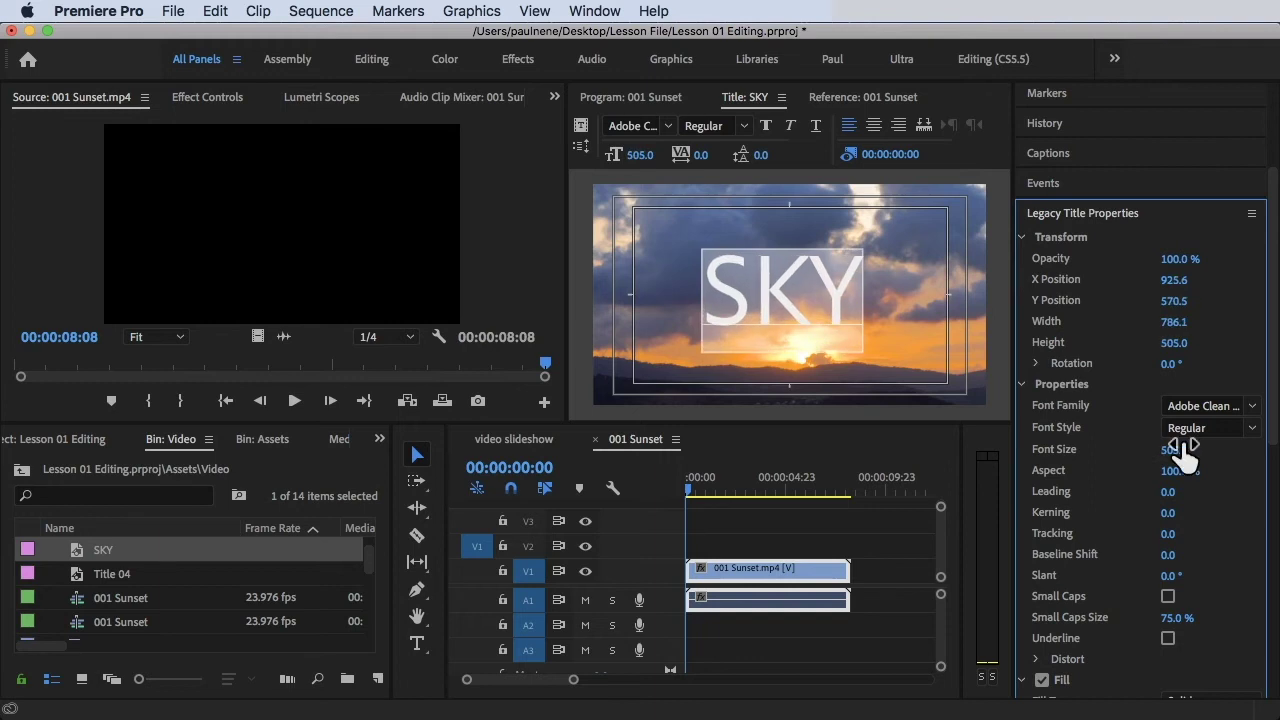
{"action": "left_click", "coordinate": [1229, 405]}
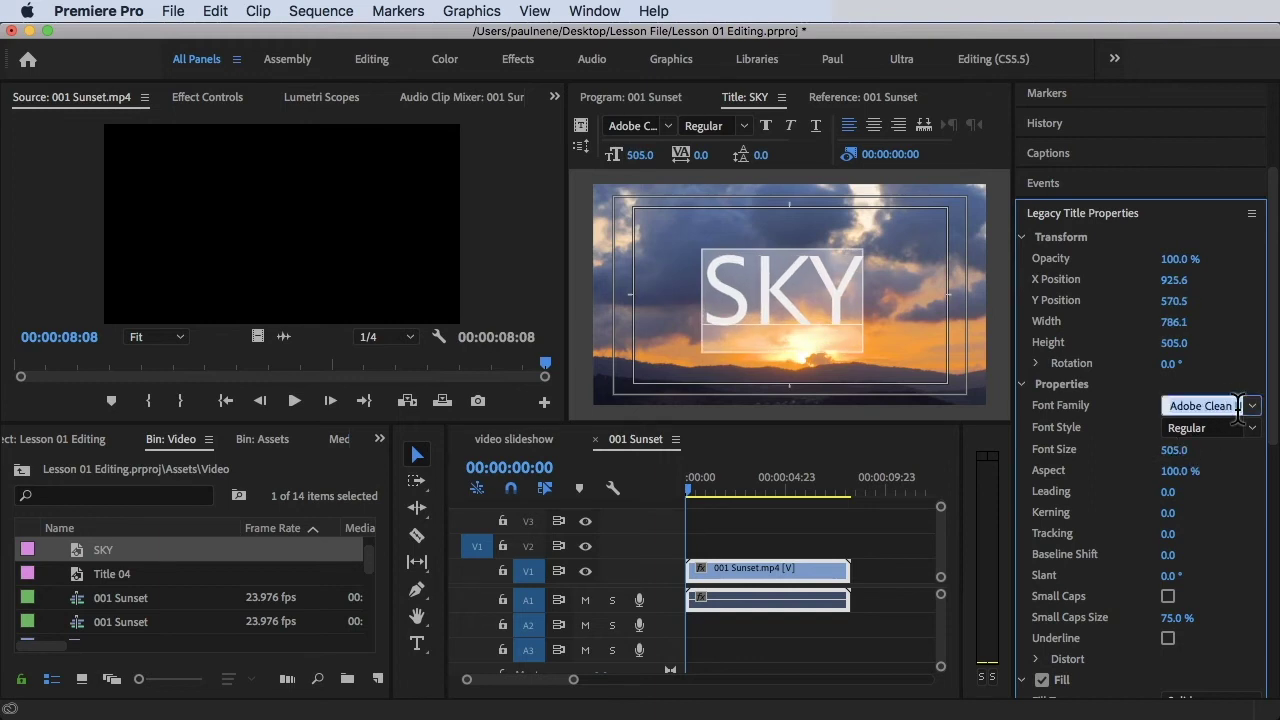
{"action": "left_click", "coordinate": [1250, 406]}
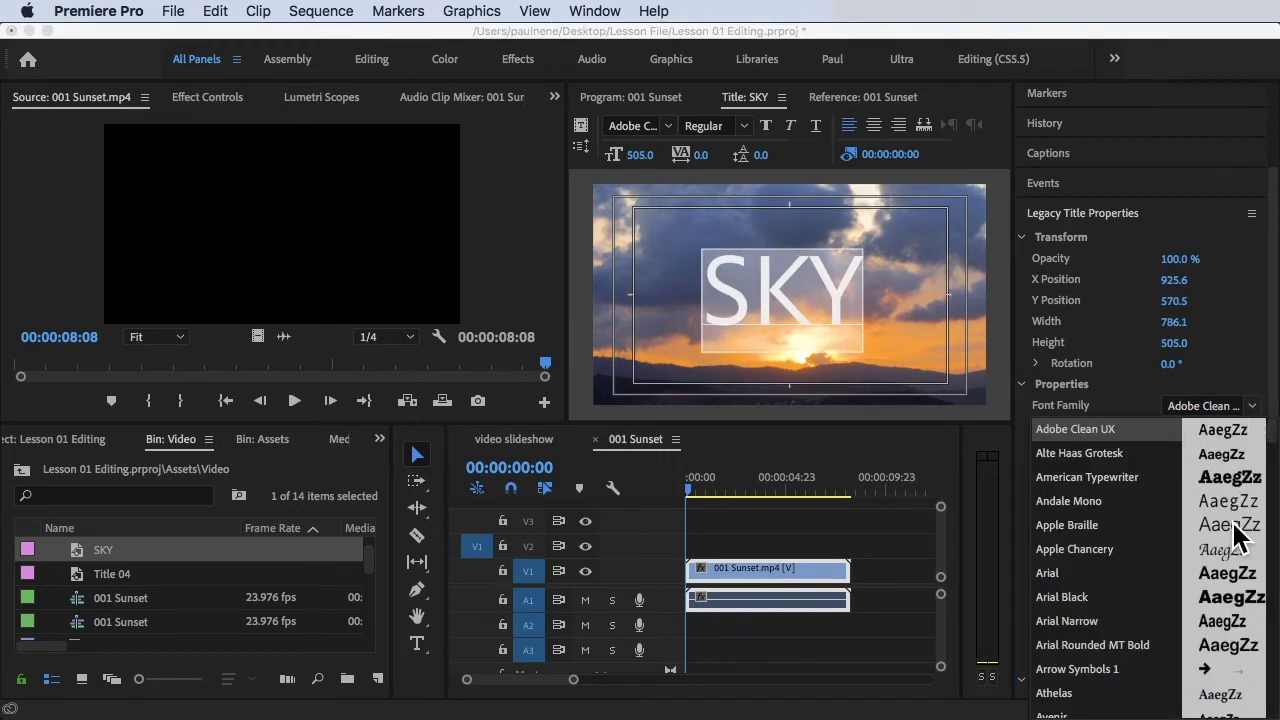
{"action": "left_click", "coordinate": [1228, 600]}
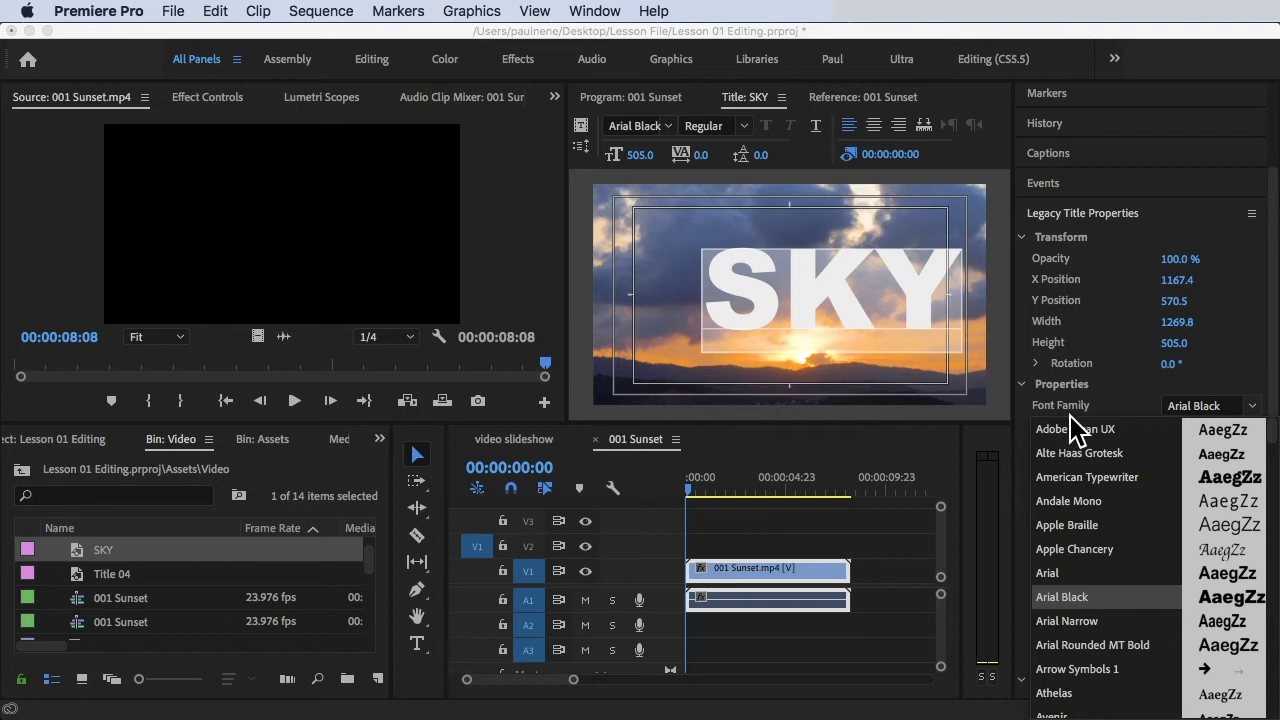
{"action": "left_click", "coordinate": [1132, 410]}
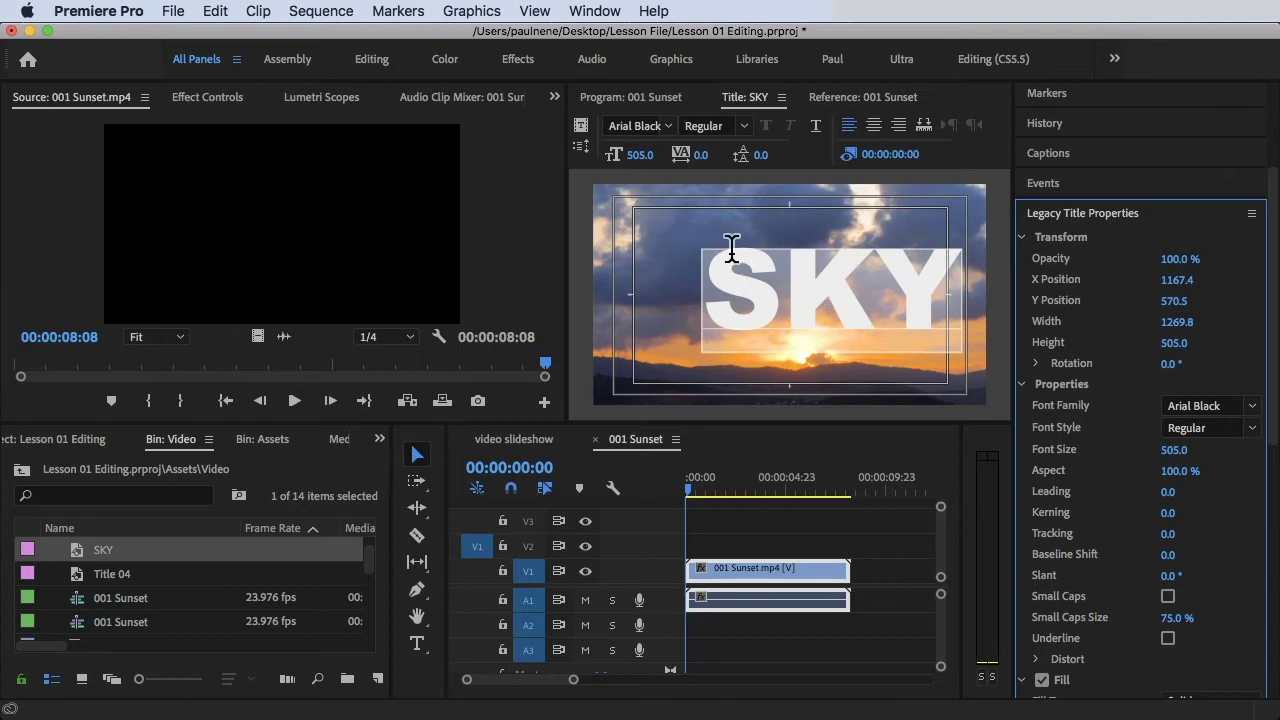
- Center the SKY text vertically and horizontally with the Legacy Title Actions buttons
{"action": "scroll", "coordinate": [1066, 488], "scroll_direction": "down", "scroll_amount": 10}
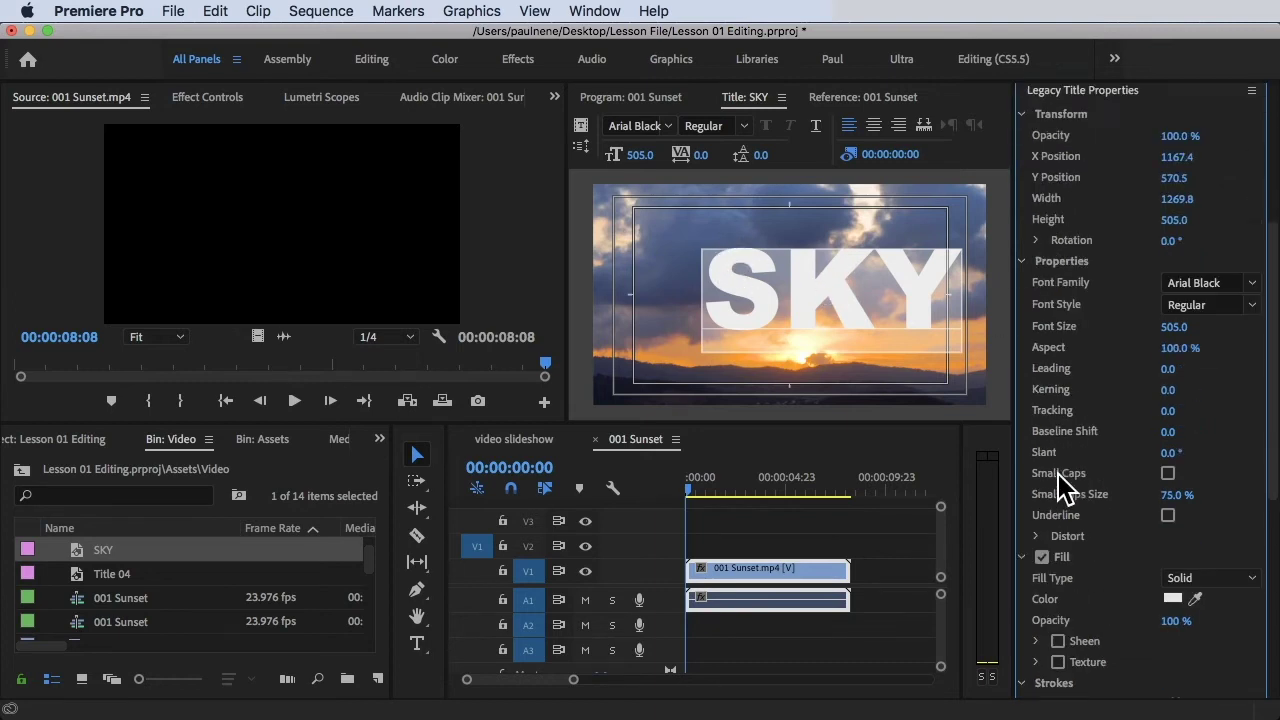
{"action": "scroll", "coordinate": [1066, 488], "scroll_direction": "down", "scroll_amount": 5}
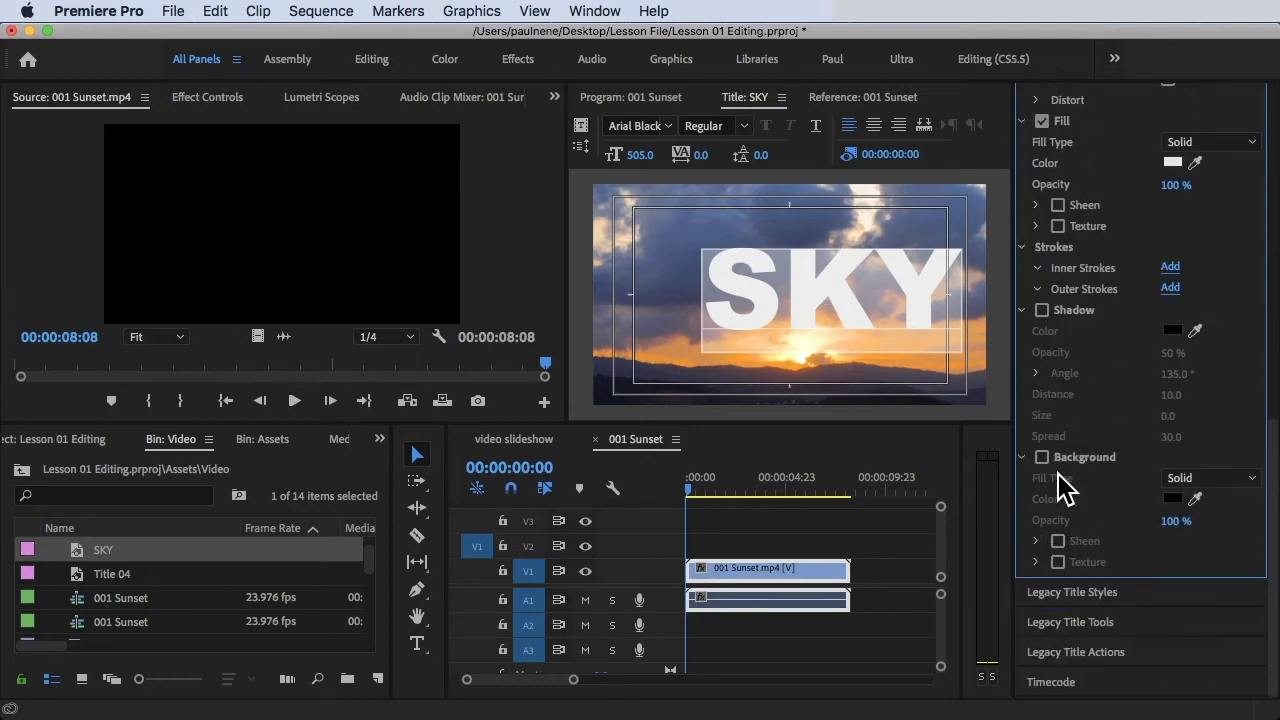
{"action": "left_click", "coordinate": [1125, 655]}
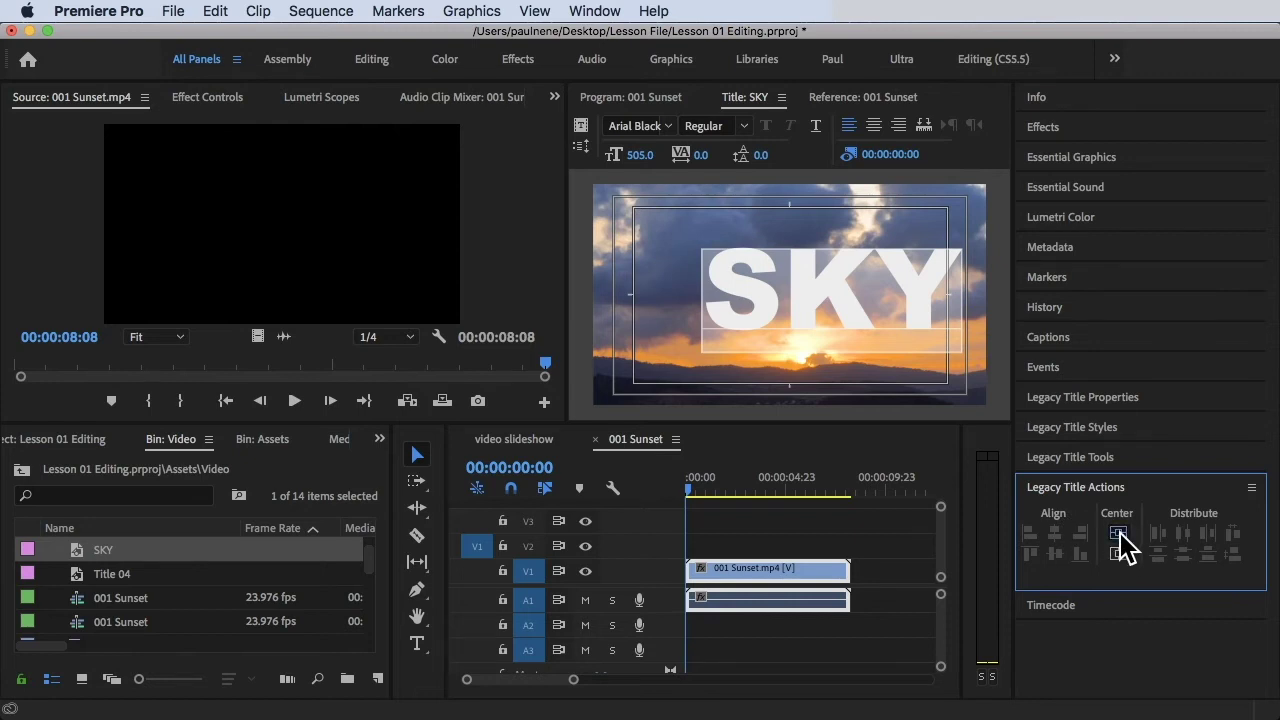
{"action": "left_click", "coordinate": [1120, 535]}
{"action": "left_click", "coordinate": [1119, 554]}
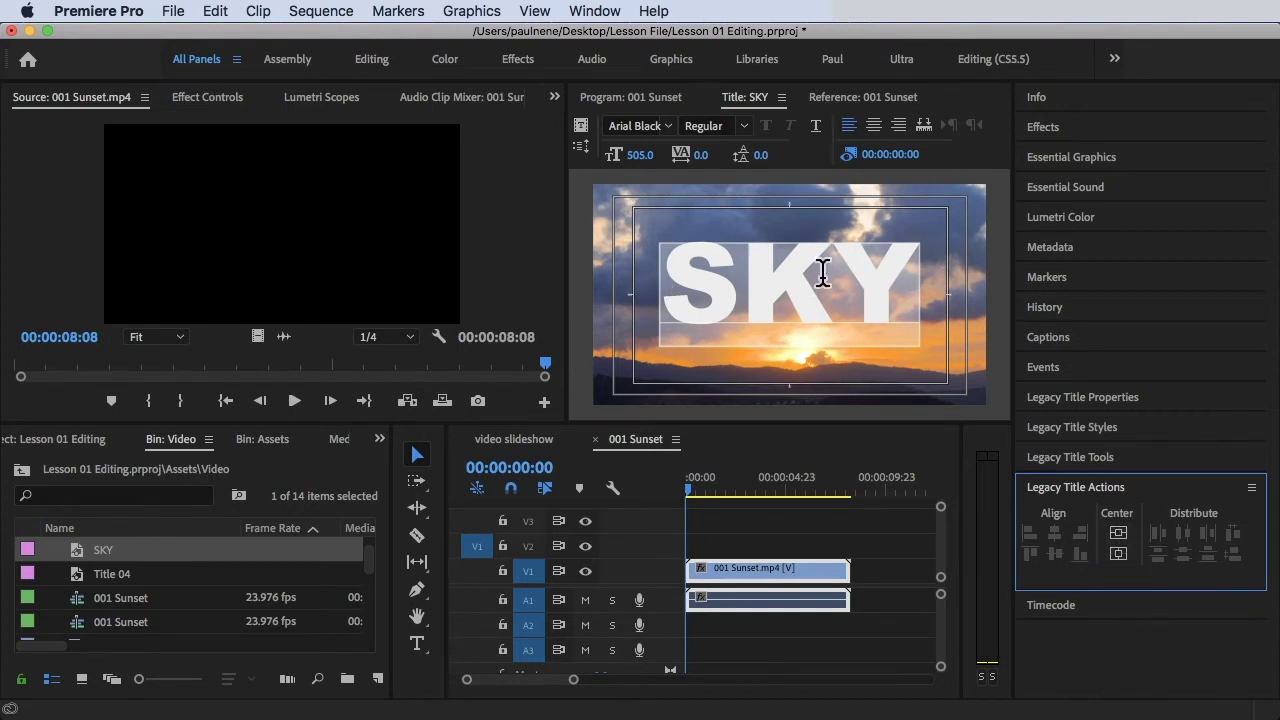
- Enlarge the SKY text to font size 656 and re-center it both ways
{"action": "left_click", "coordinate": [1085, 397]}
{"action": "scroll", "coordinate": [1108, 549], "scroll_direction": "down", "scroll_amount": 5}
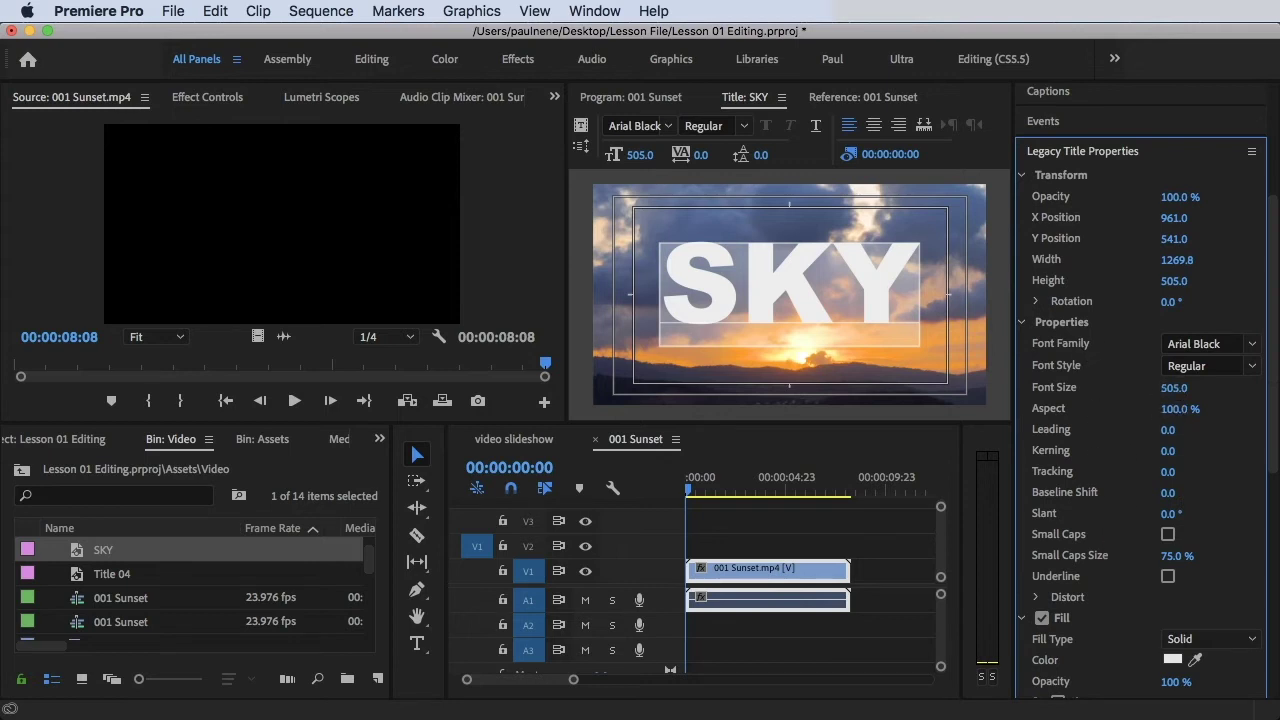
{"action": "left_click_drag", "start_coordinate": [1175, 388], "coordinate": [1213, 393]}
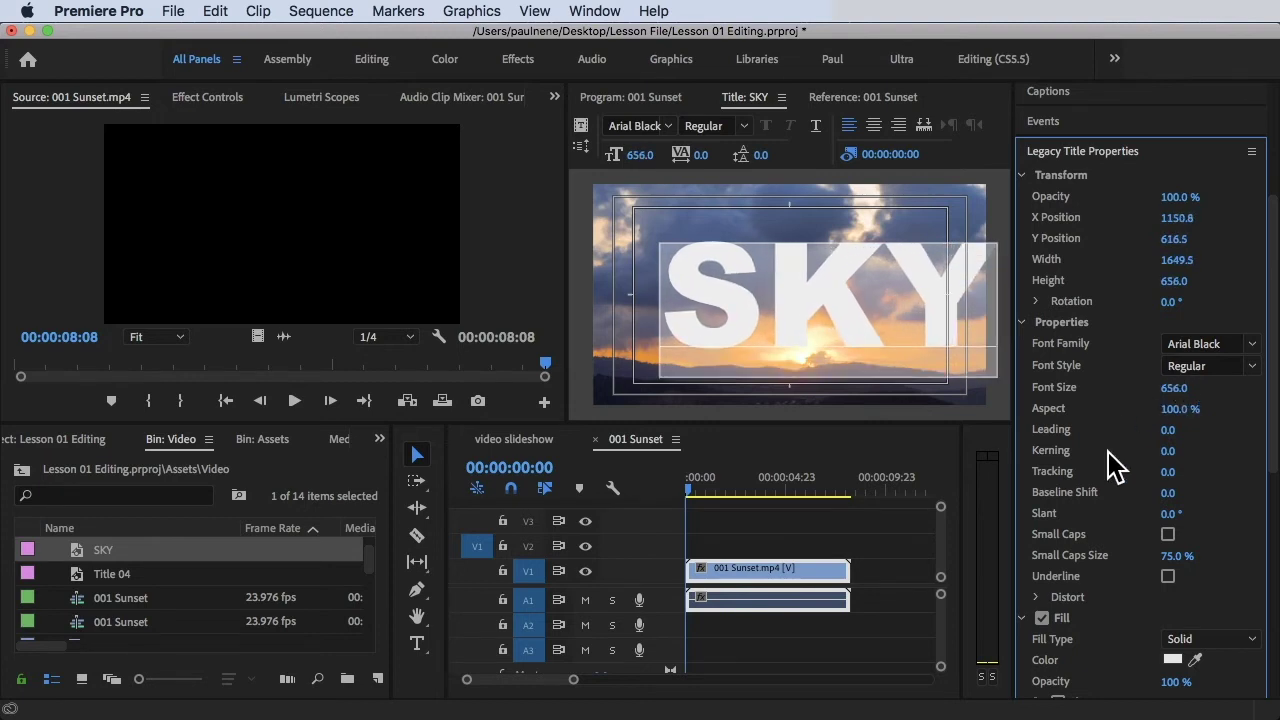
{"action": "scroll", "coordinate": [1111, 466], "scroll_direction": "down", "scroll_amount": 10}
{"action": "left_click", "coordinate": [1104, 662]}
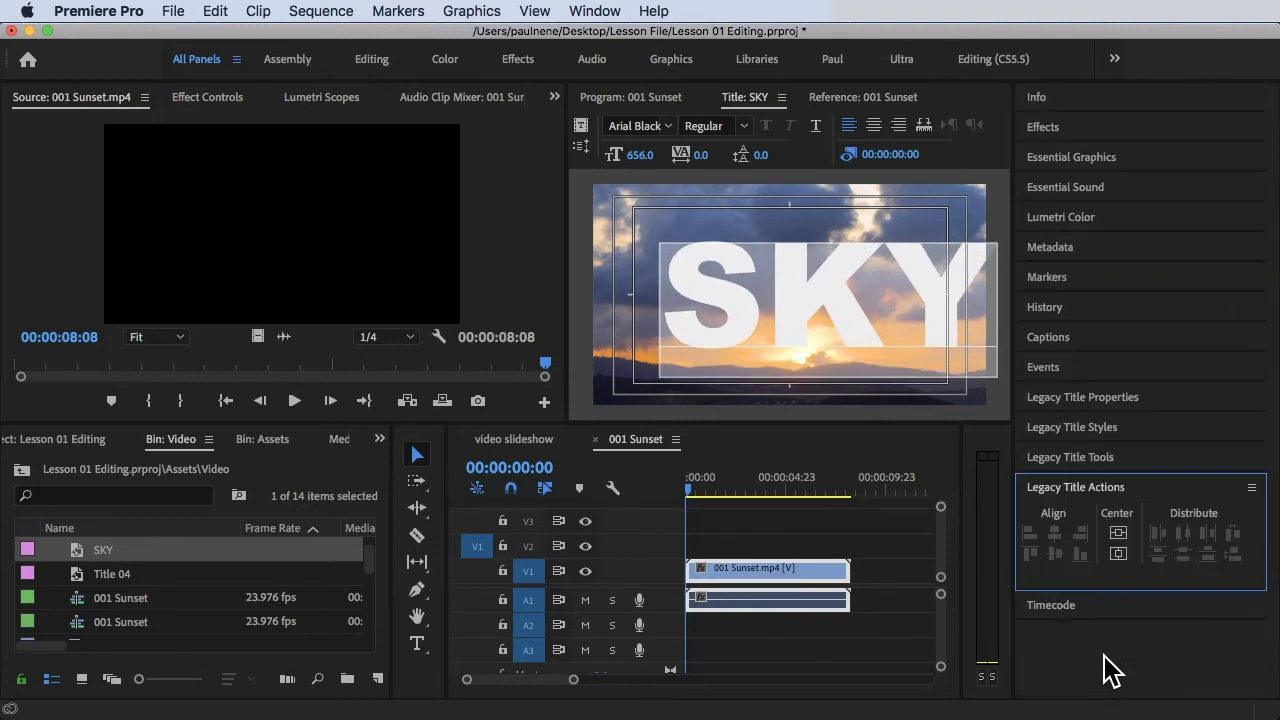
{"action": "left_click", "coordinate": [1120, 552]}
{"action": "left_click", "coordinate": [1118, 553]}
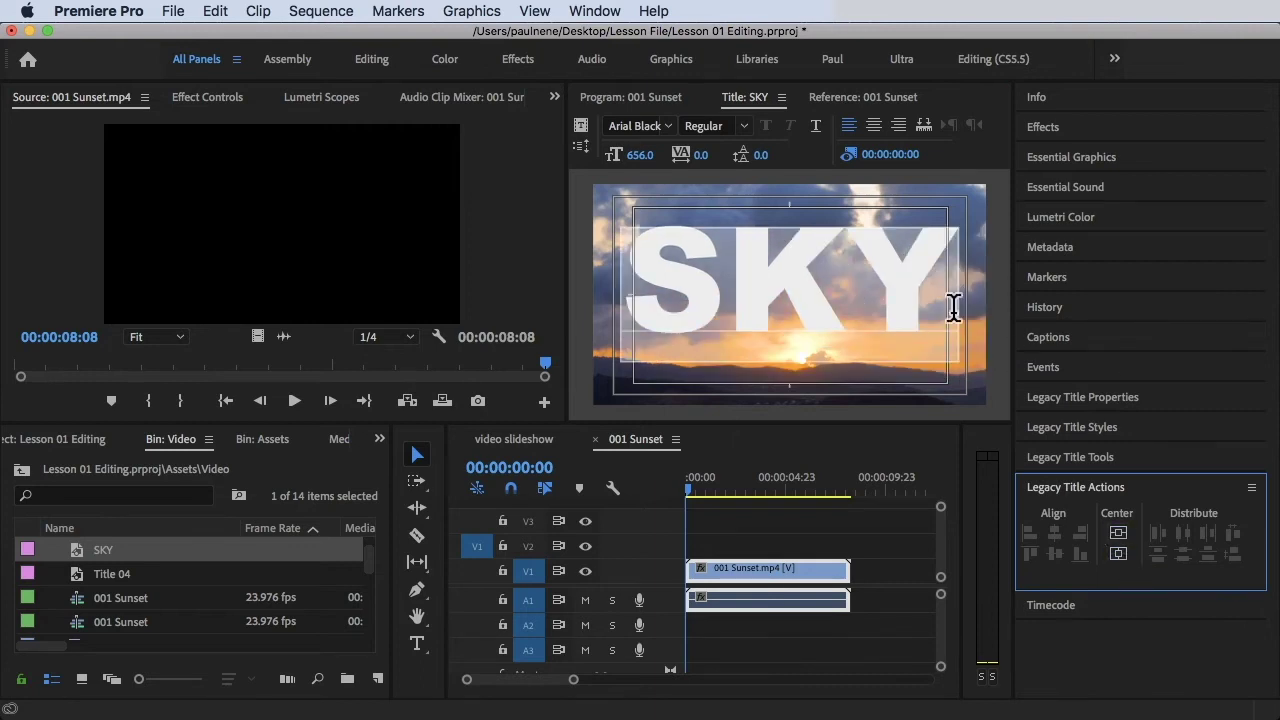
{"action": "left_click", "coordinate": [780, 560]}
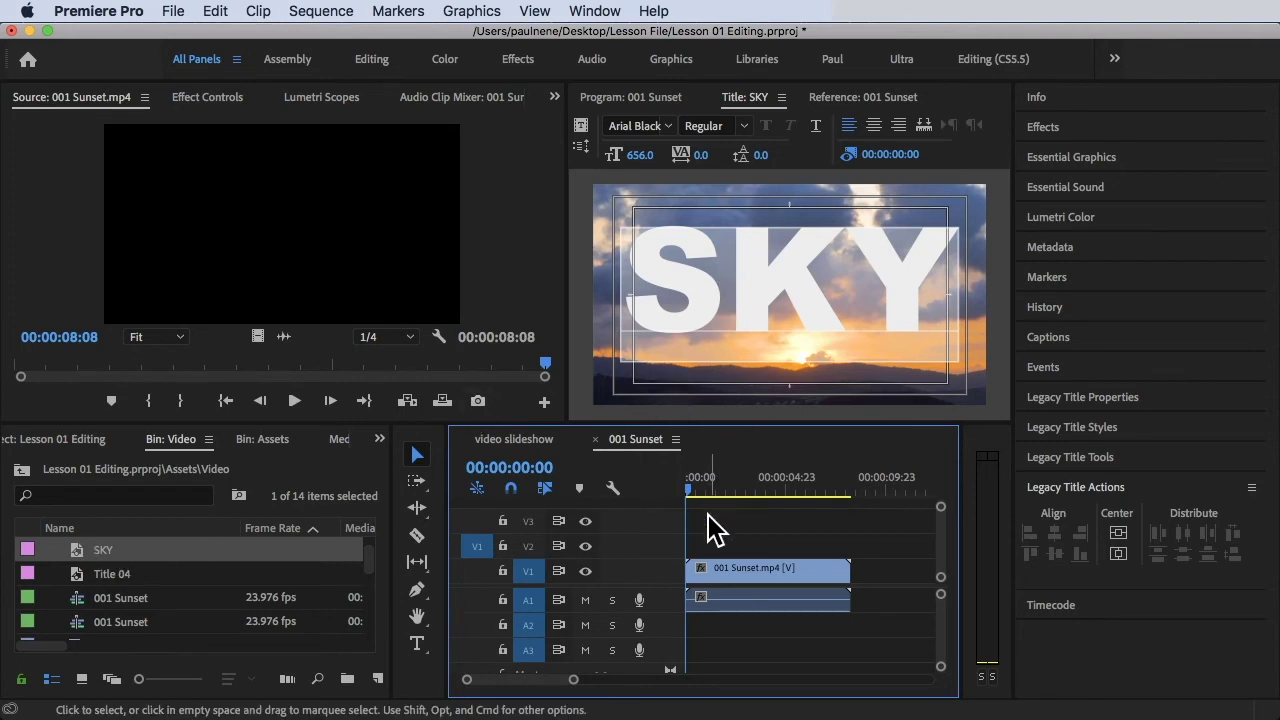
- Place the SKY title on V2 above the sunset clip and scrub to preview it
{"action": "left_click", "coordinate": [101, 556]}
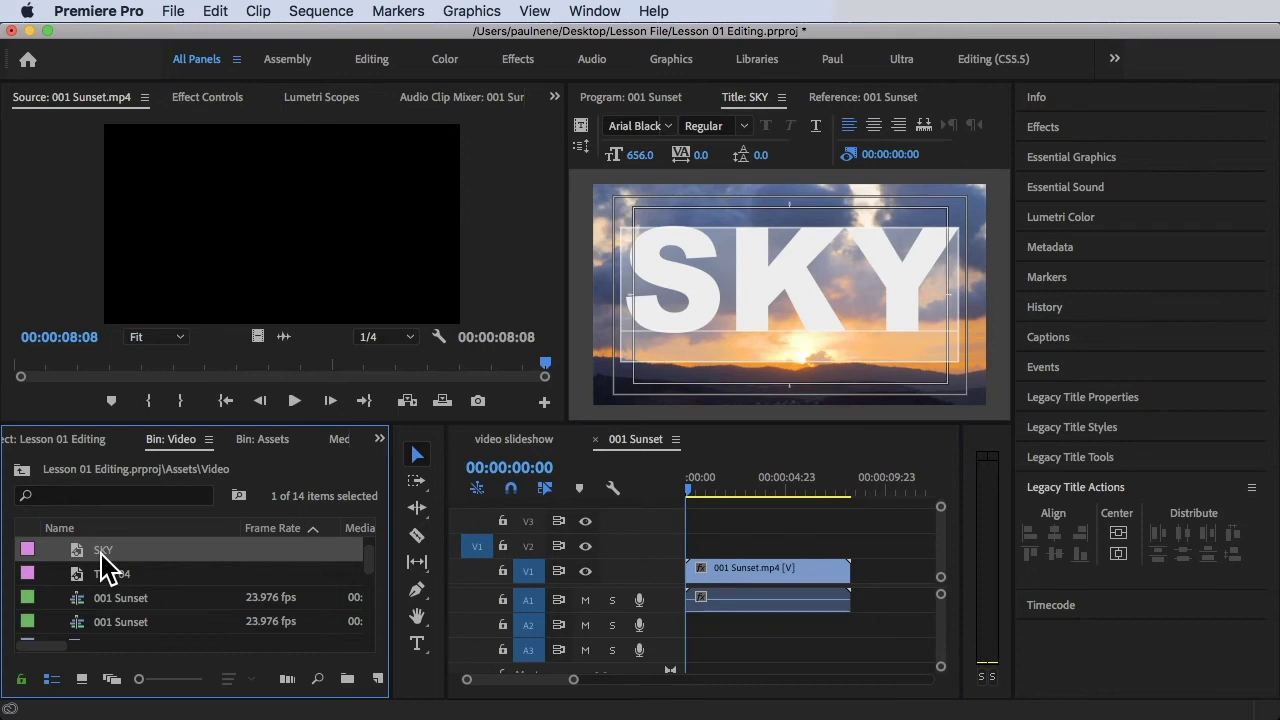
{"action": "left_click_drag", "start_coordinate": [101, 556], "coordinate": [676, 556]}
{"action": "left_click_drag", "start_coordinate": [700, 490], "coordinate": [850, 544]}
{"action": "left_click_drag", "start_coordinate": [765, 485], "coordinate": [832, 486]}
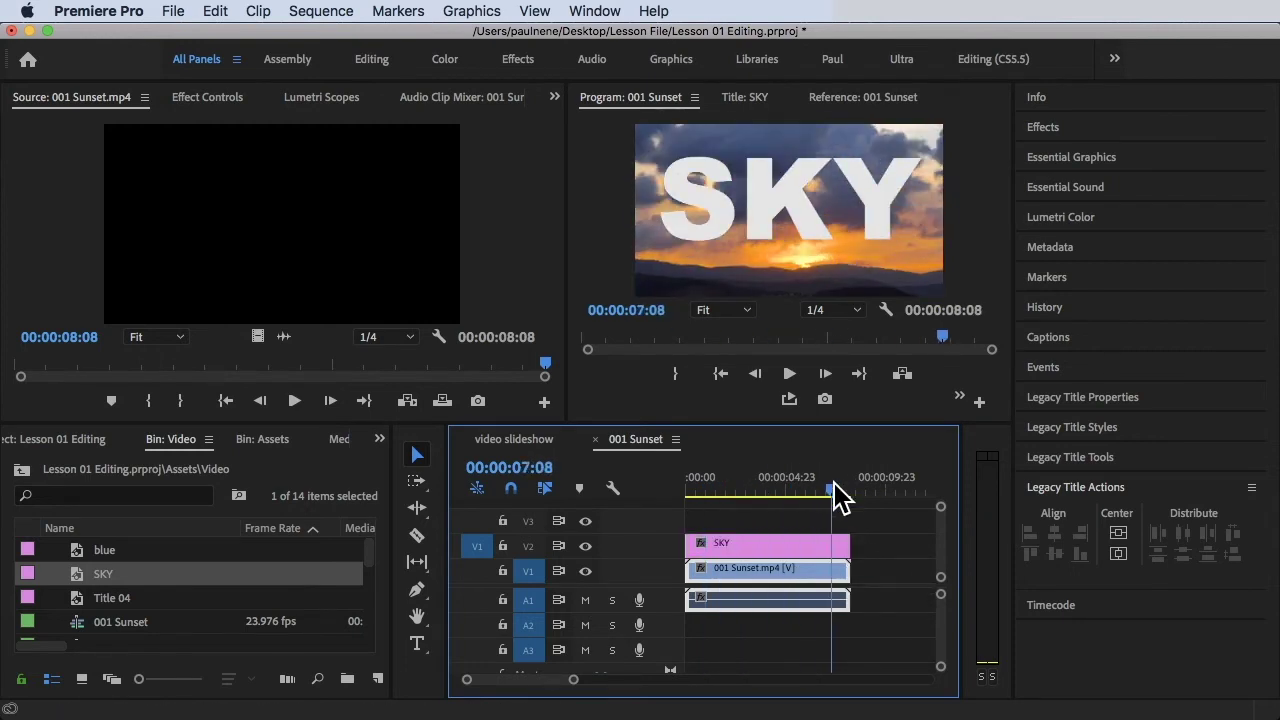
{"action": "left_click_drag", "start_coordinate": [838, 495], "coordinate": [766, 490]}
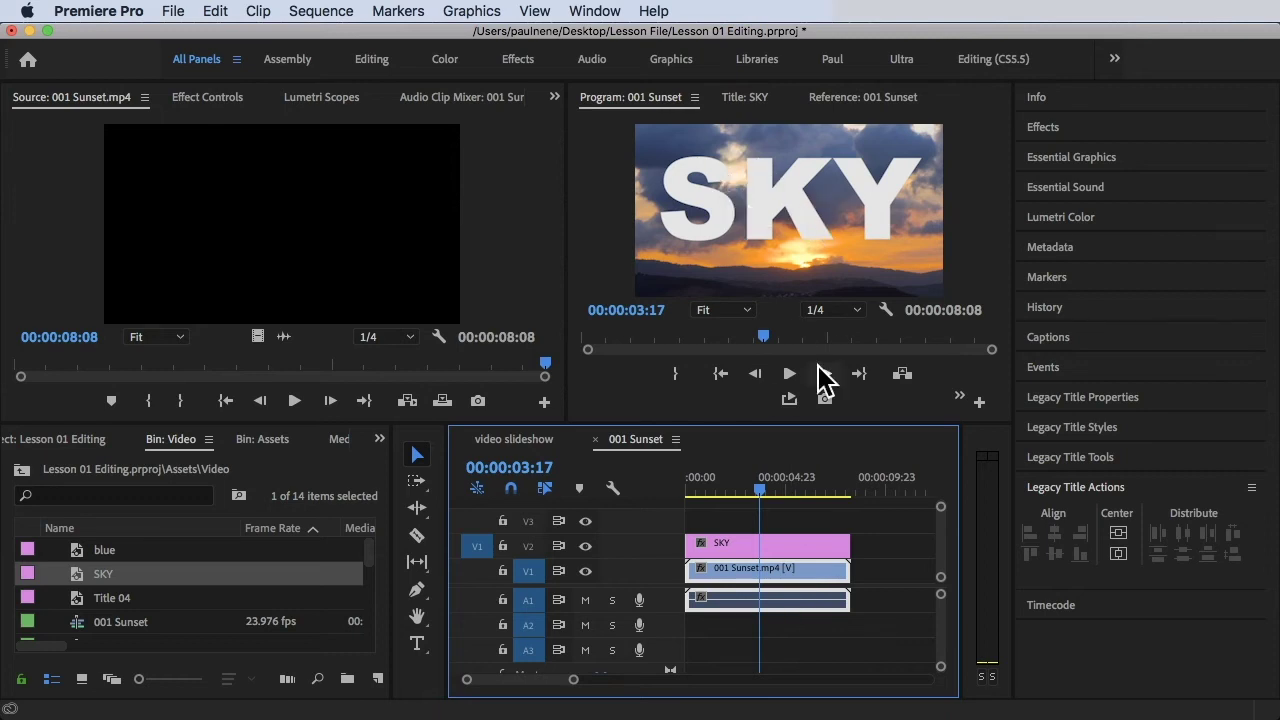
- Find Track Matte Key by searching 'trac' and apply it to the 001 Sunset clip on V1
{"action": "left_click", "coordinate": [1045, 128]}
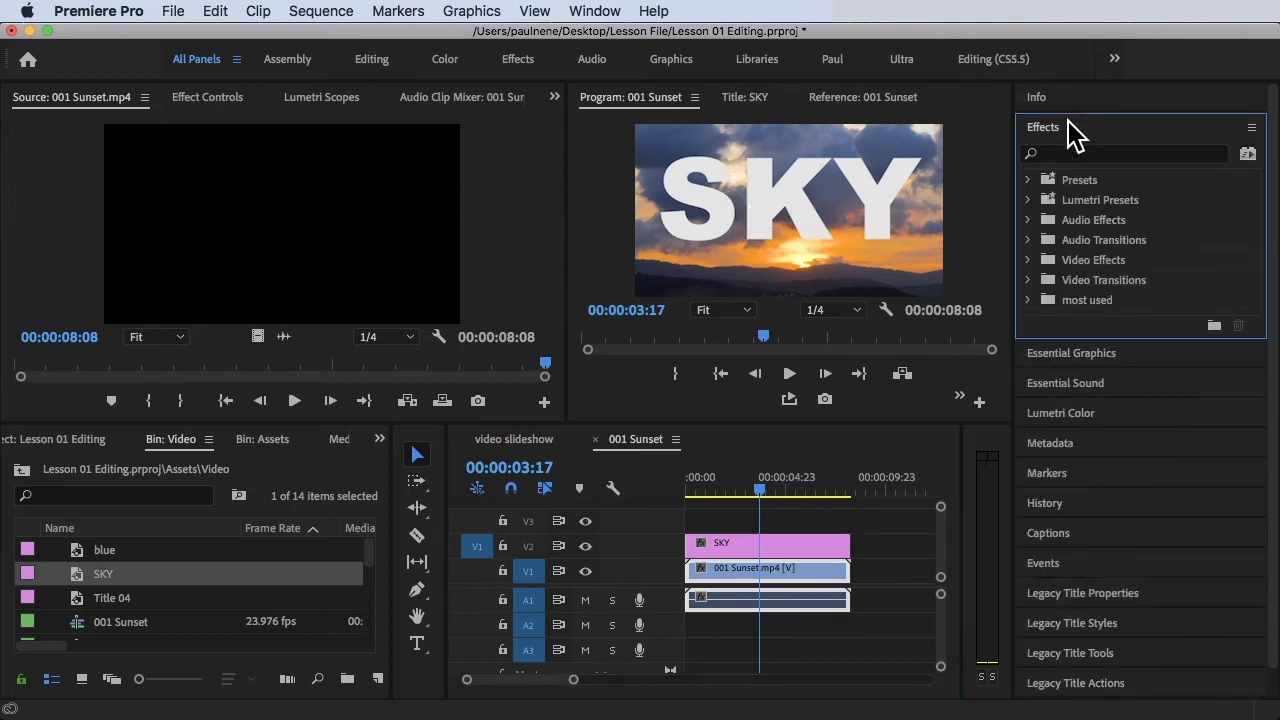
{"action": "left_click", "coordinate": [1092, 155]}
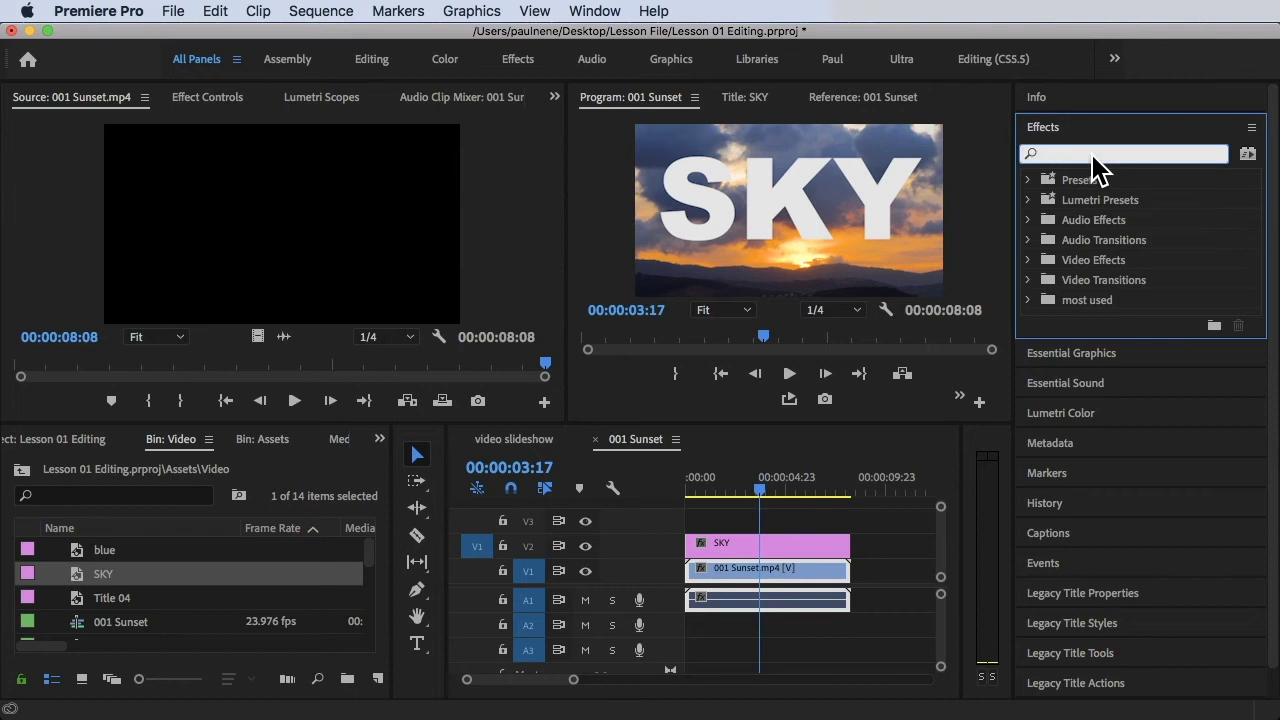
{"action": "type", "text": "trac"}
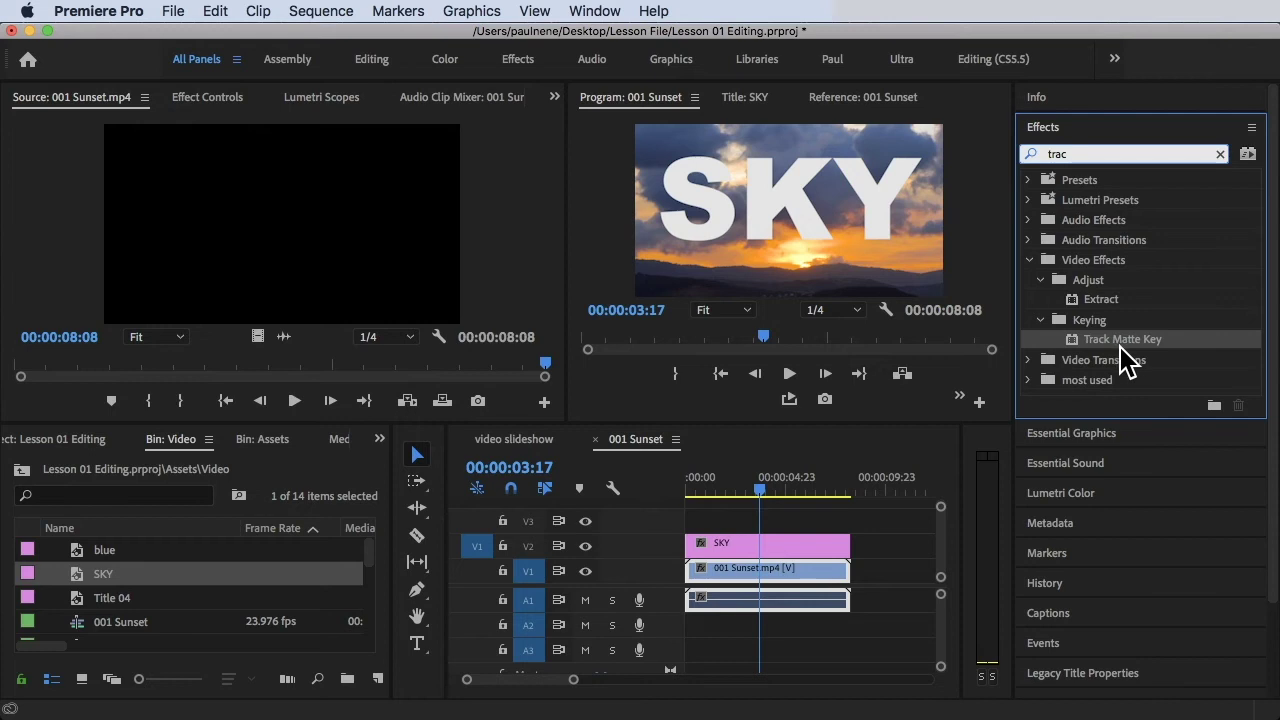
{"action": "left_click", "coordinate": [1151, 342]}
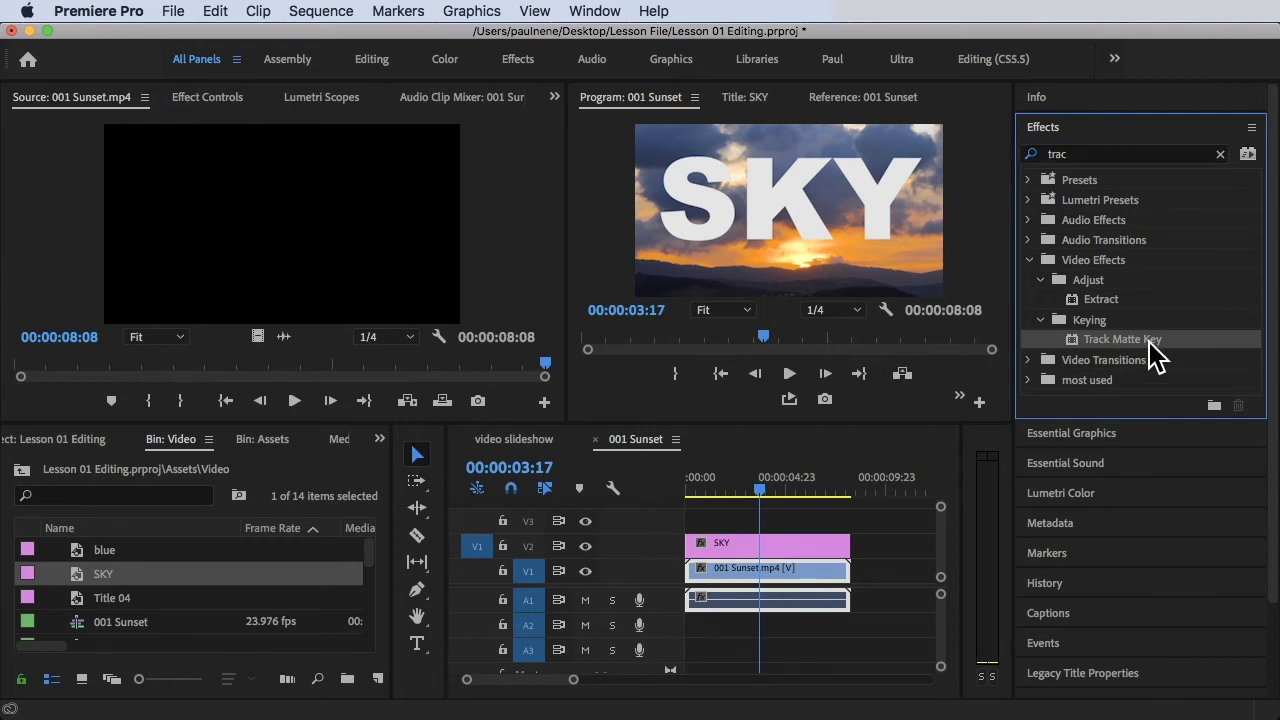
{"action": "left_click_drag", "start_coordinate": [1150, 345], "coordinate": [773, 575]}
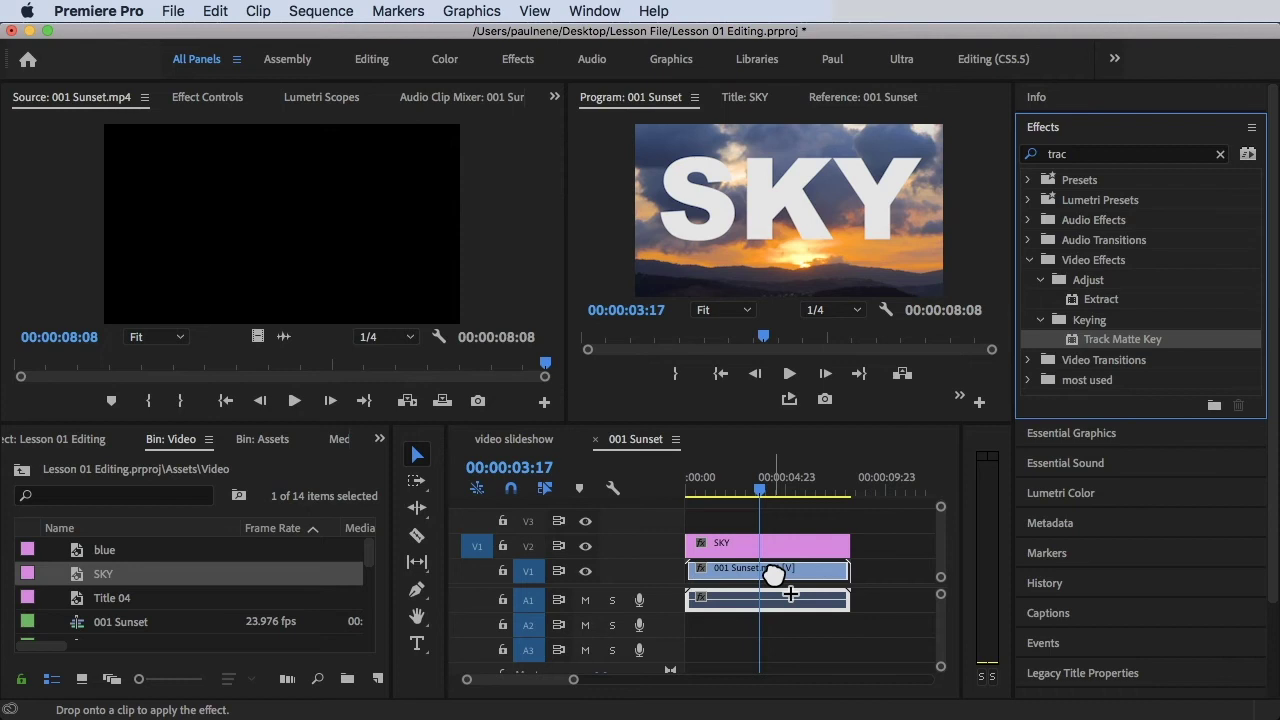
{"action": "left_click_drag", "start_coordinate": [775, 575], "coordinate": [777, 577]}
{"action": "mouse_move", "coordinate": [766, 476]}
{"action": "left_mouse_down"}
{"action": "mouse_move", "coordinate": [777, 486]}
{"action": "mouse_move", "coordinate": [757, 480]}
{"action": "left_mouse_up"}
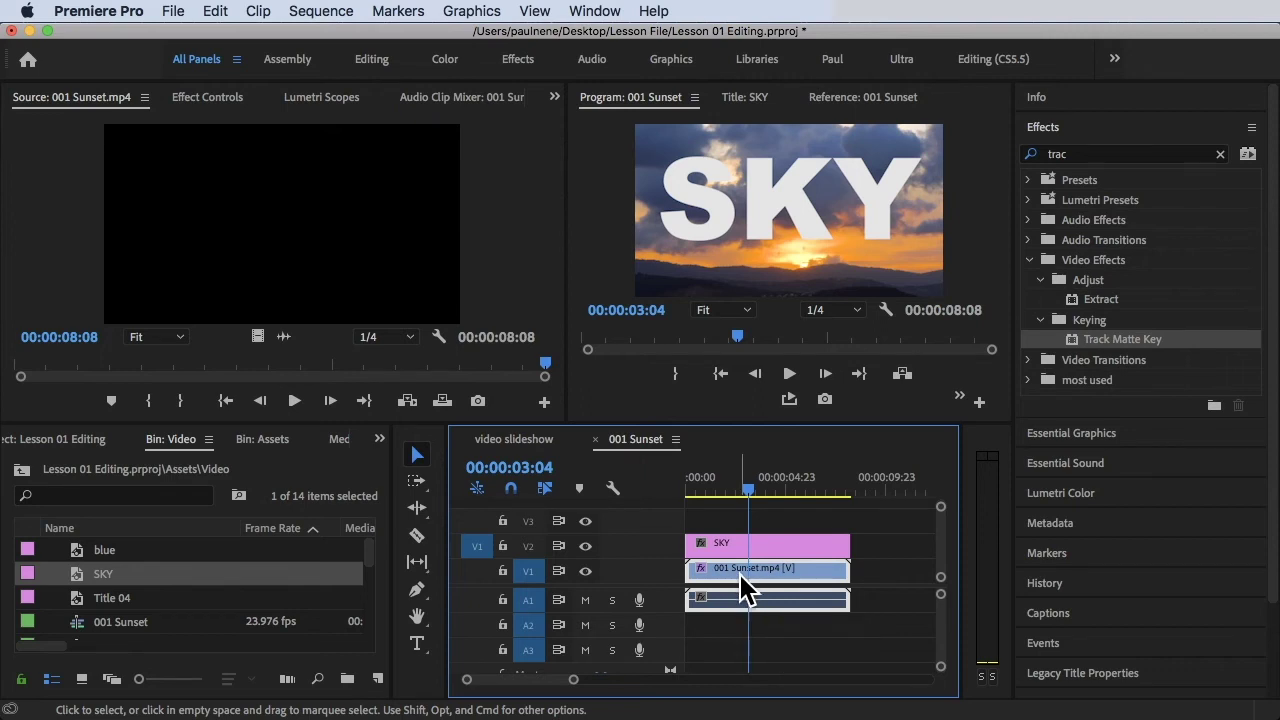
- In 001 Sunset's Effect Controls, set Track Matte Key's Matte to Video 2, the SKY title
{"action": "double_click", "coordinate": [742, 590]}
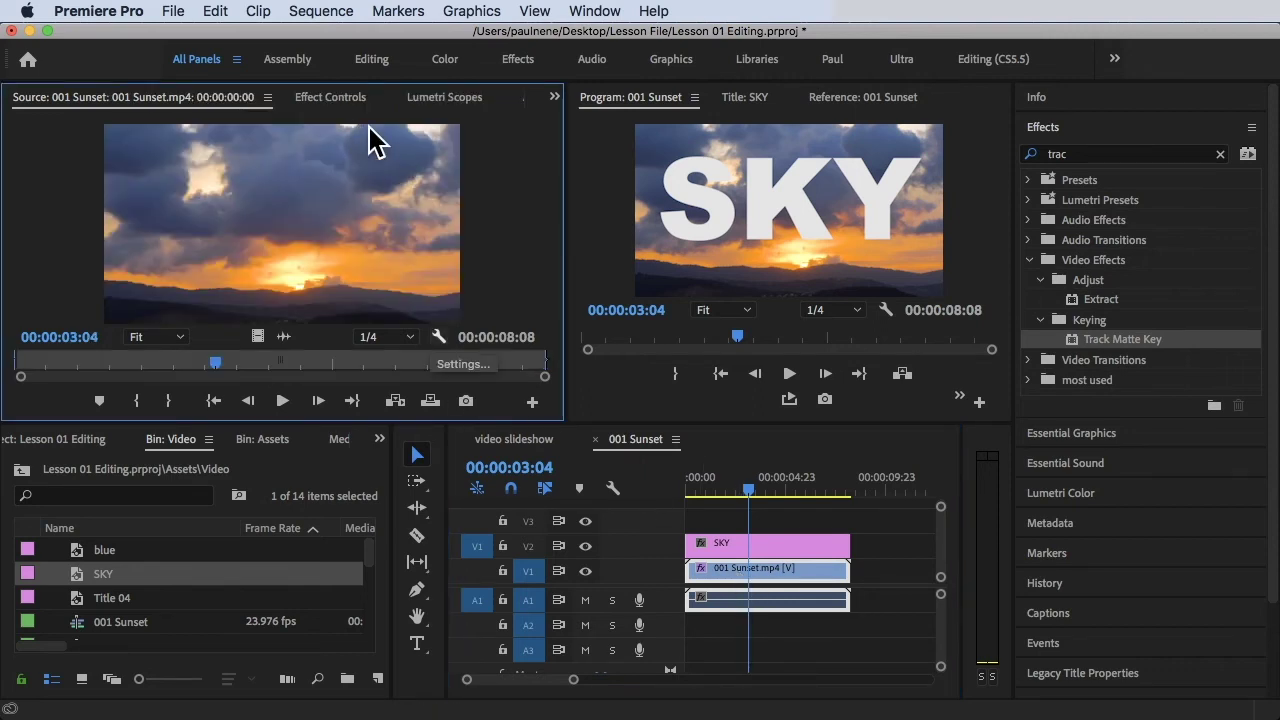
{"action": "left_click", "coordinate": [340, 100]}
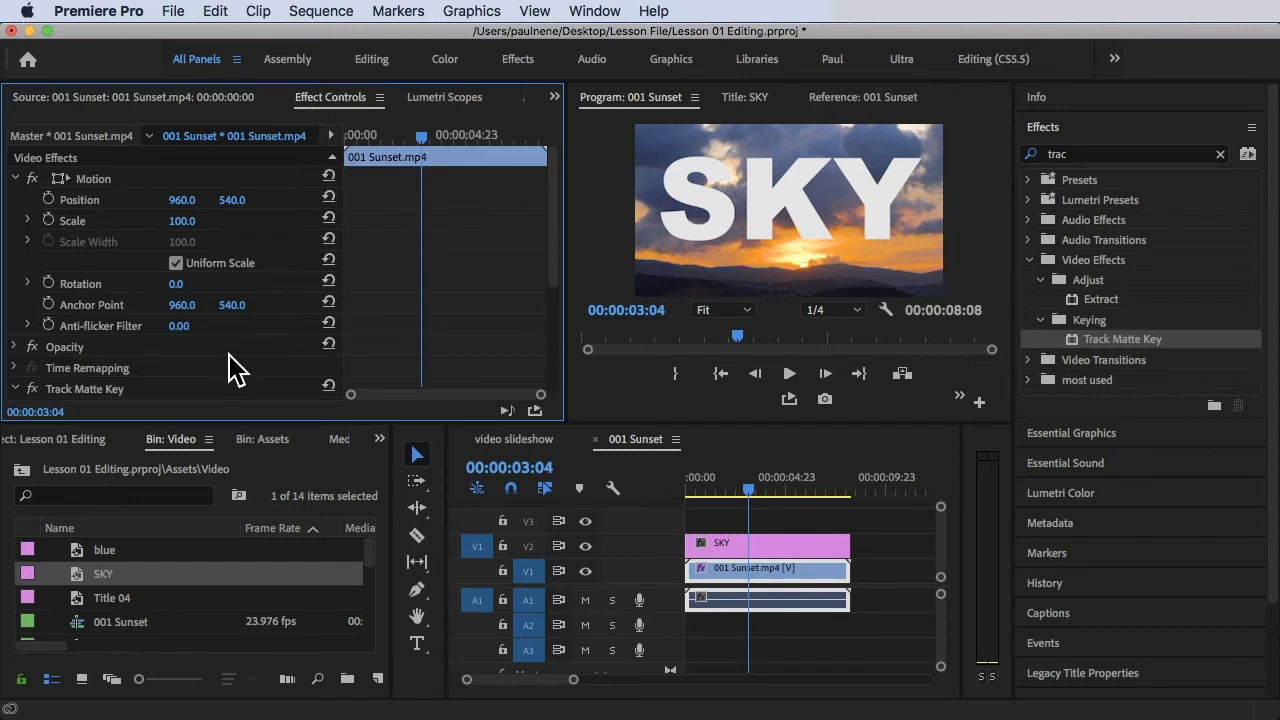
{"action": "scroll", "coordinate": [226, 366], "scroll_direction": "down", "scroll_amount": 5}
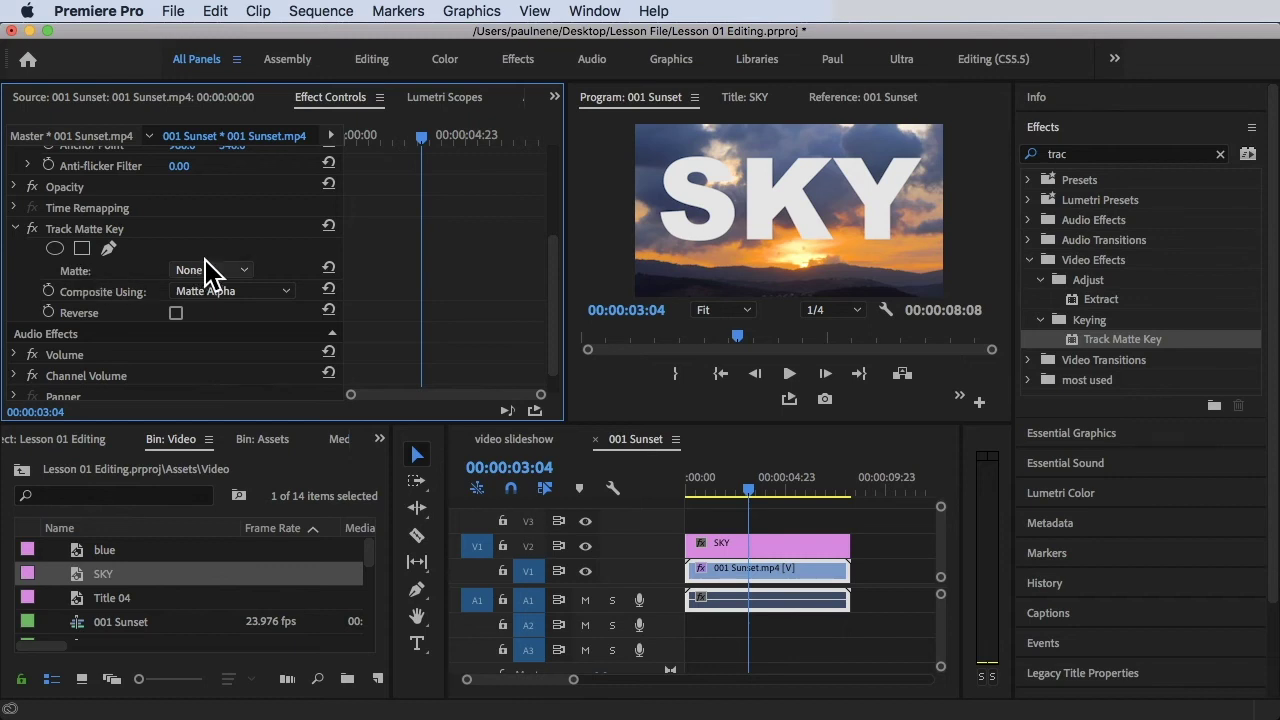
{"action": "left_click", "coordinate": [247, 283]}
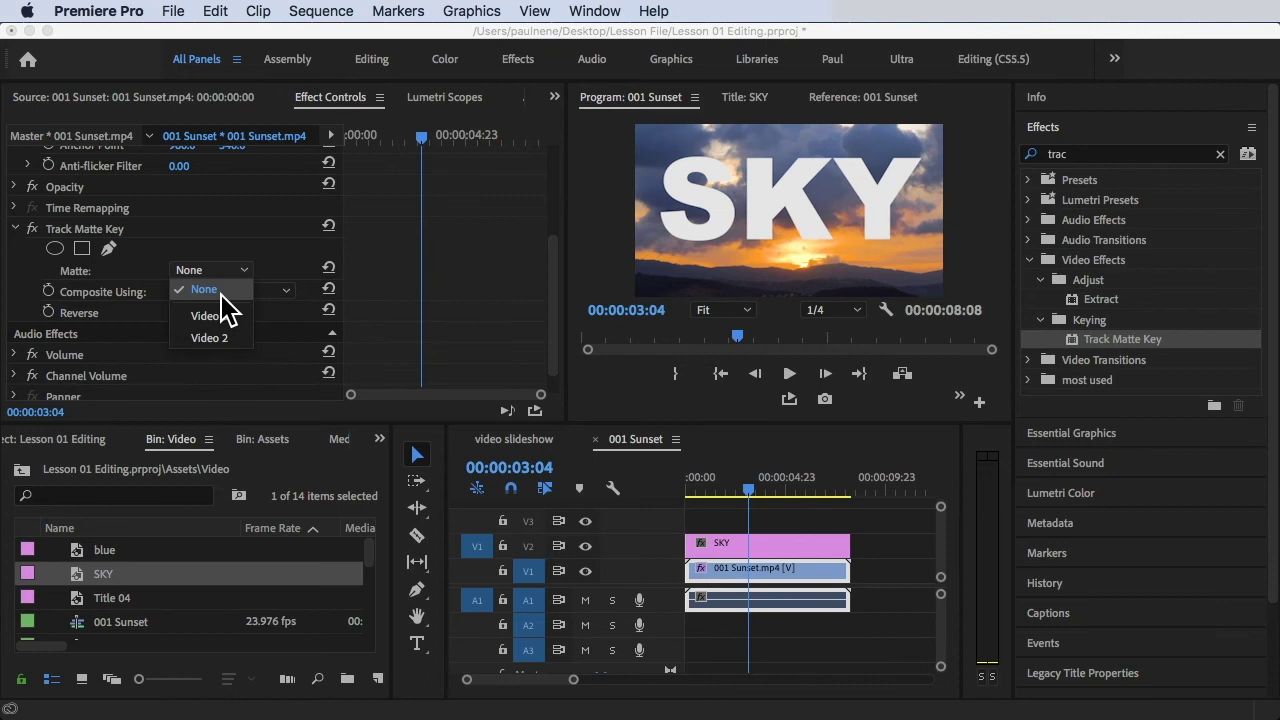
{"action": "left_click", "coordinate": [230, 340]}
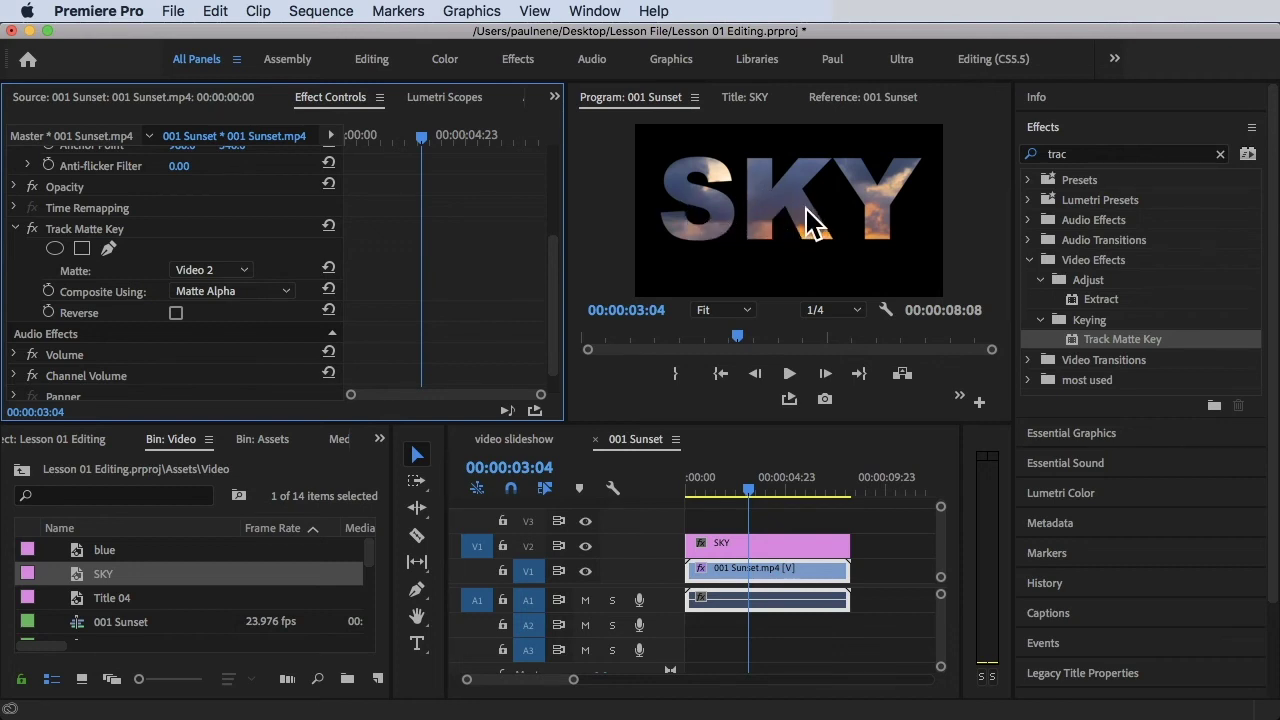
{"action": "left_click_drag", "start_coordinate": [760, 500], "coordinate": [586, 491]}
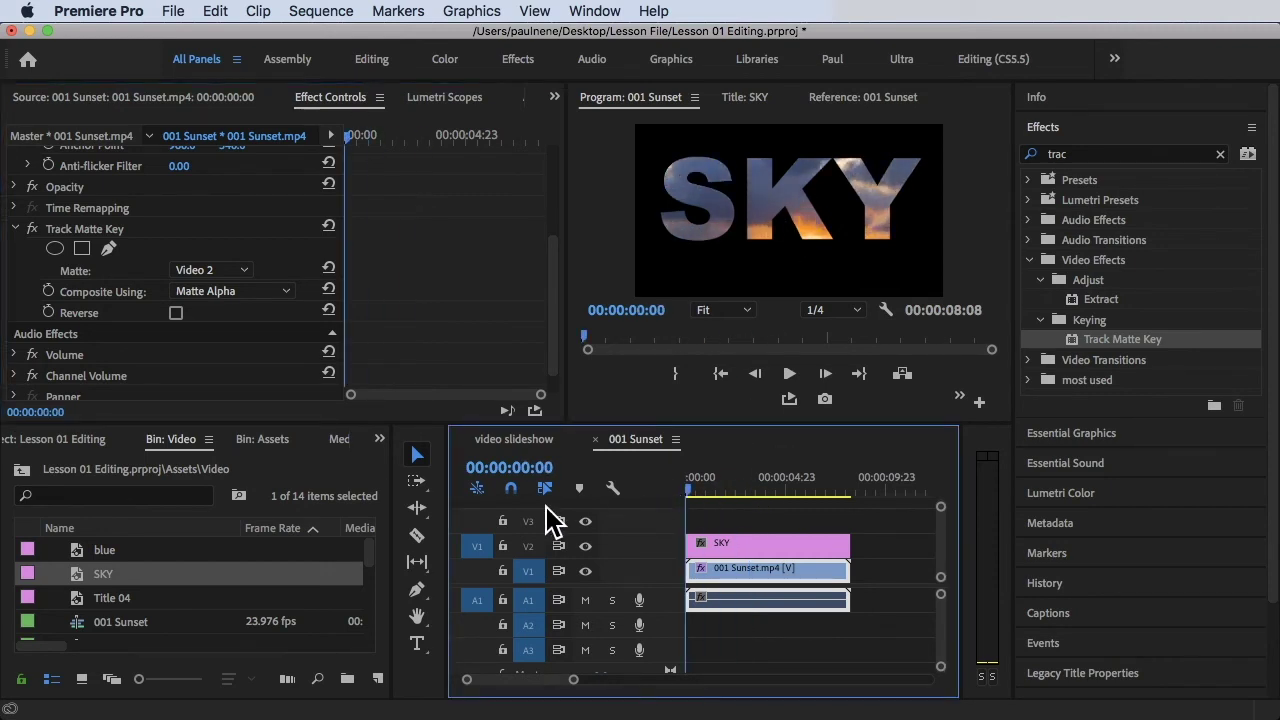
{"action": "key", "text": "space"}
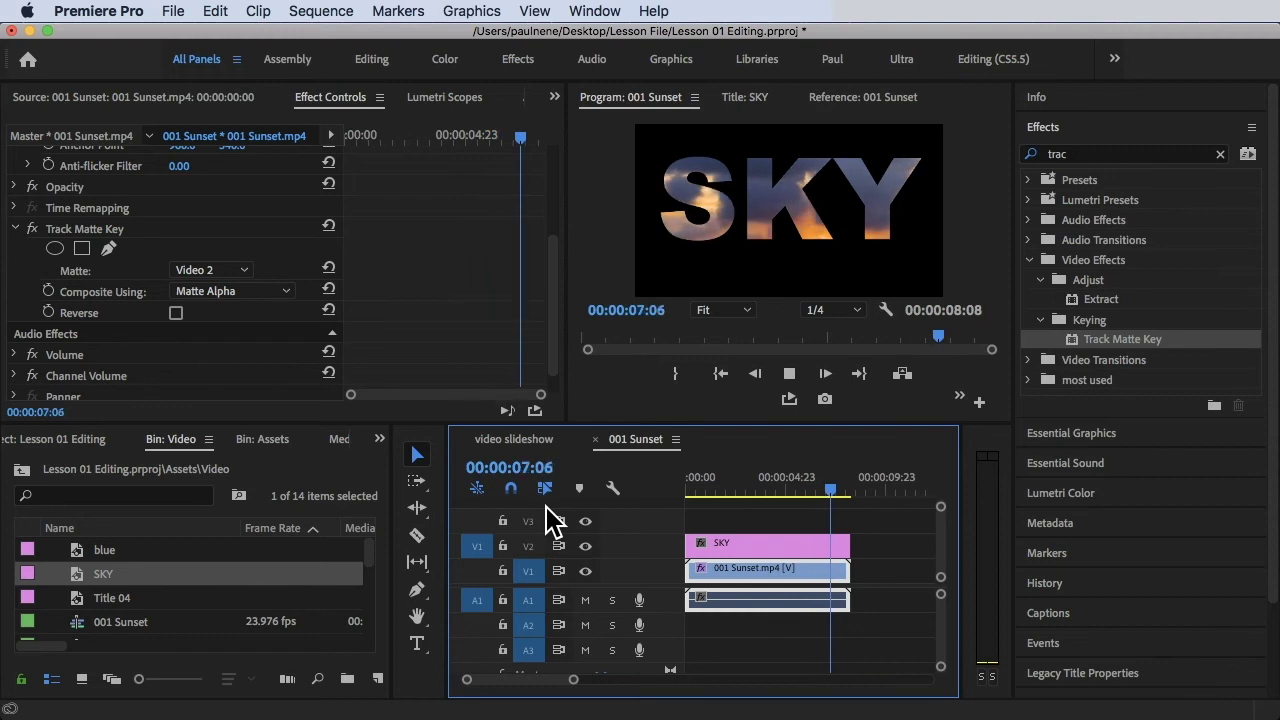
{"action": "left_click", "coordinate": [738, 245]}
{"action": "left_click", "coordinate": [736, 210]}
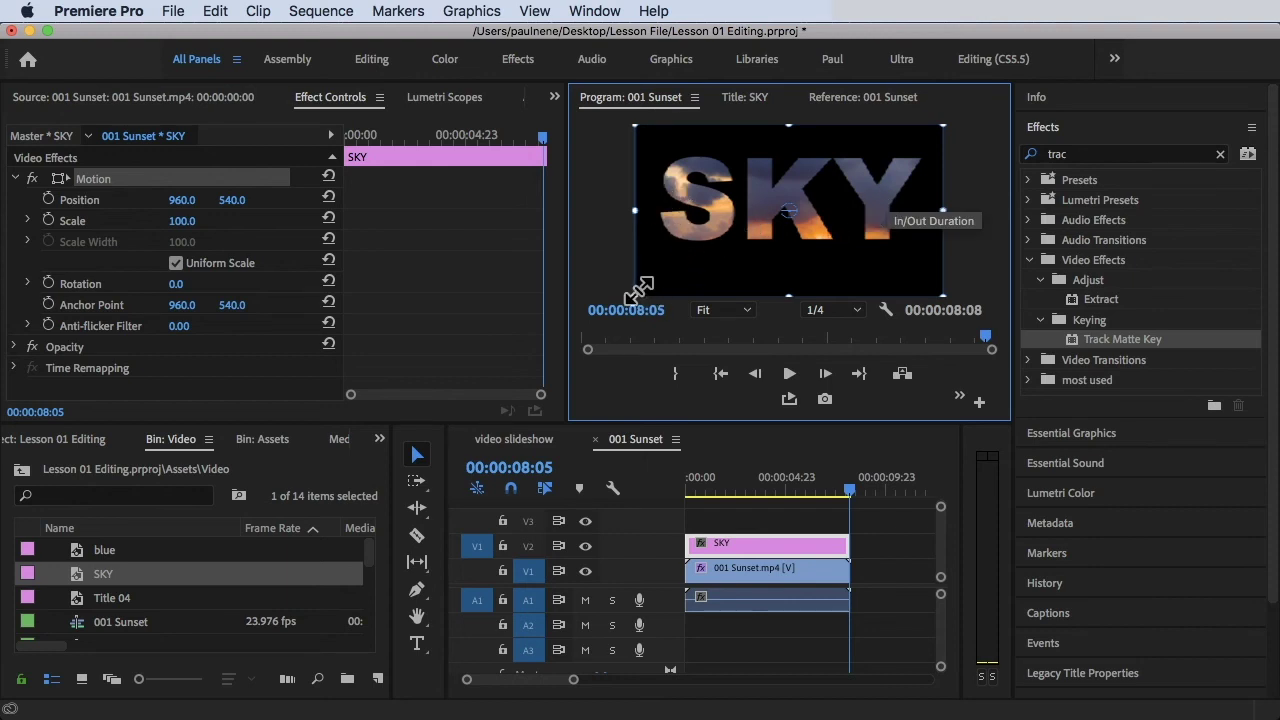
- Scale the SKY title up to 118.5 and move it lower, to position 966.2, 639.9
{"action": "left_click_drag", "start_coordinate": [749, 478], "coordinate": [737, 478]}
{"action": "double_click", "coordinate": [773, 548]}
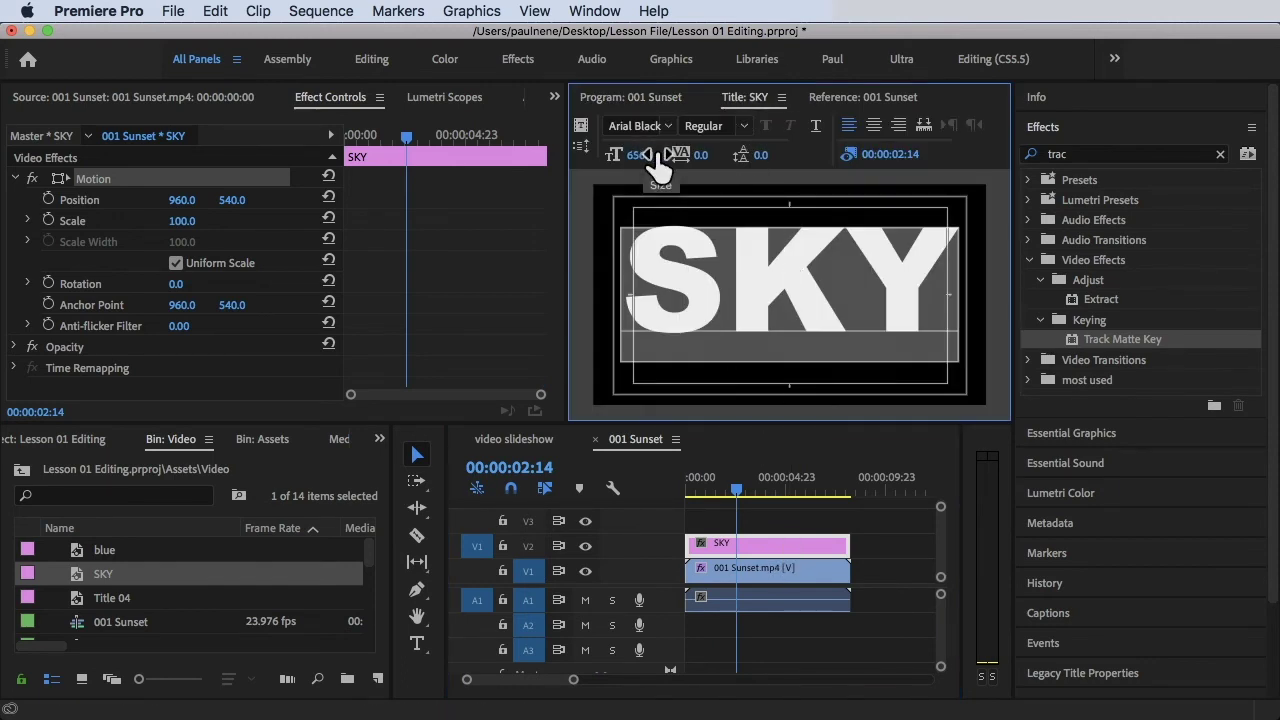
{"action": "left_click", "coordinate": [656, 99]}
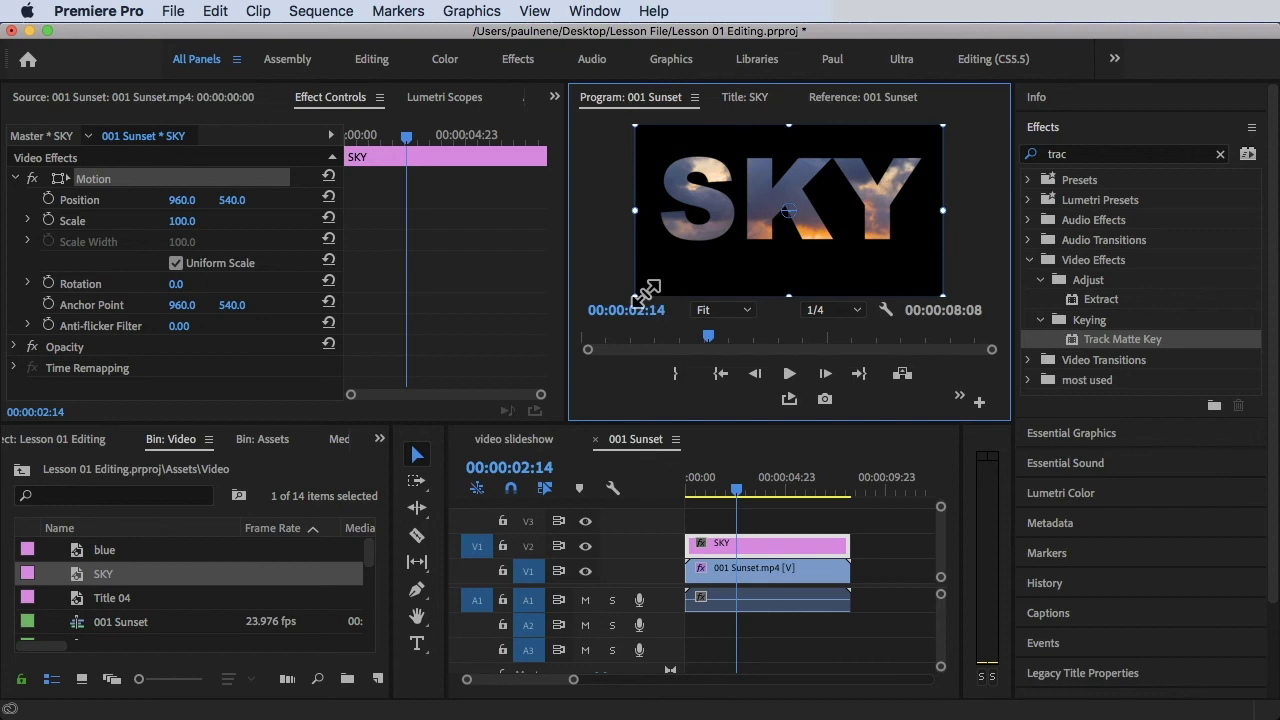
{"action": "double_click", "coordinate": [761, 546]}
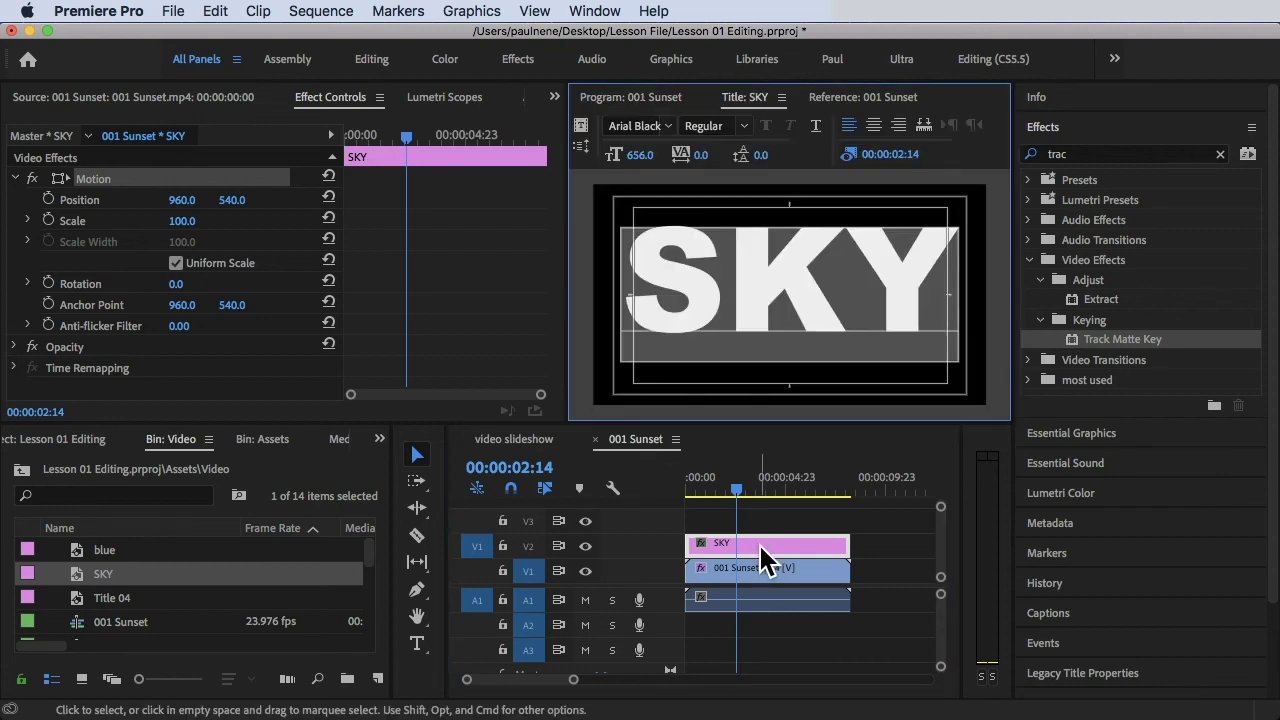
{"action": "left_click", "coordinate": [645, 99]}
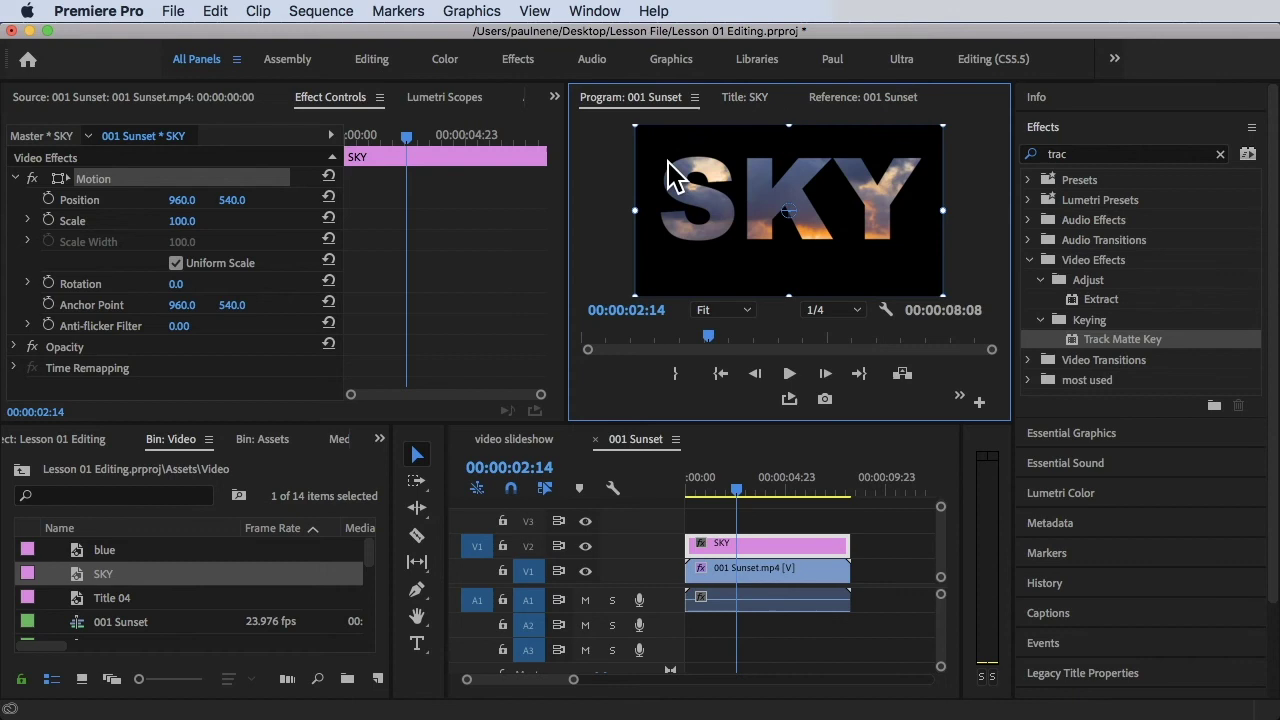
{"action": "left_click", "coordinate": [786, 556]}
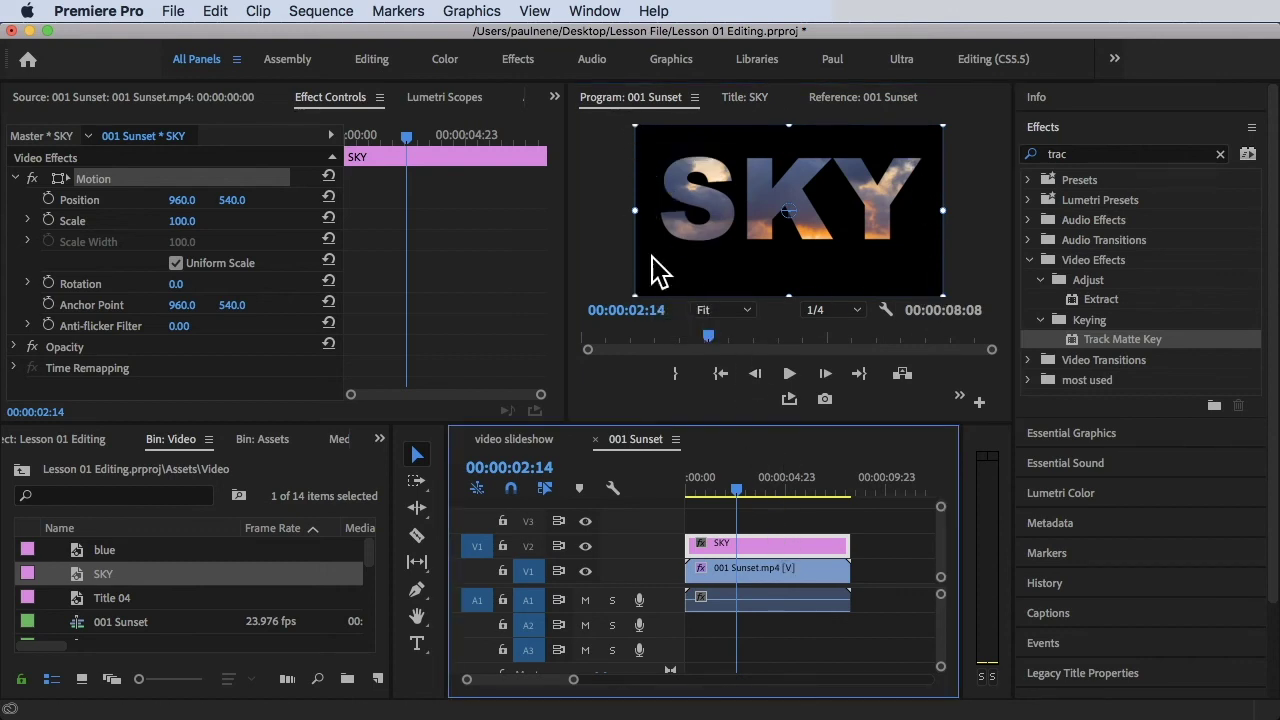
{"action": "left_click", "coordinate": [640, 310]}
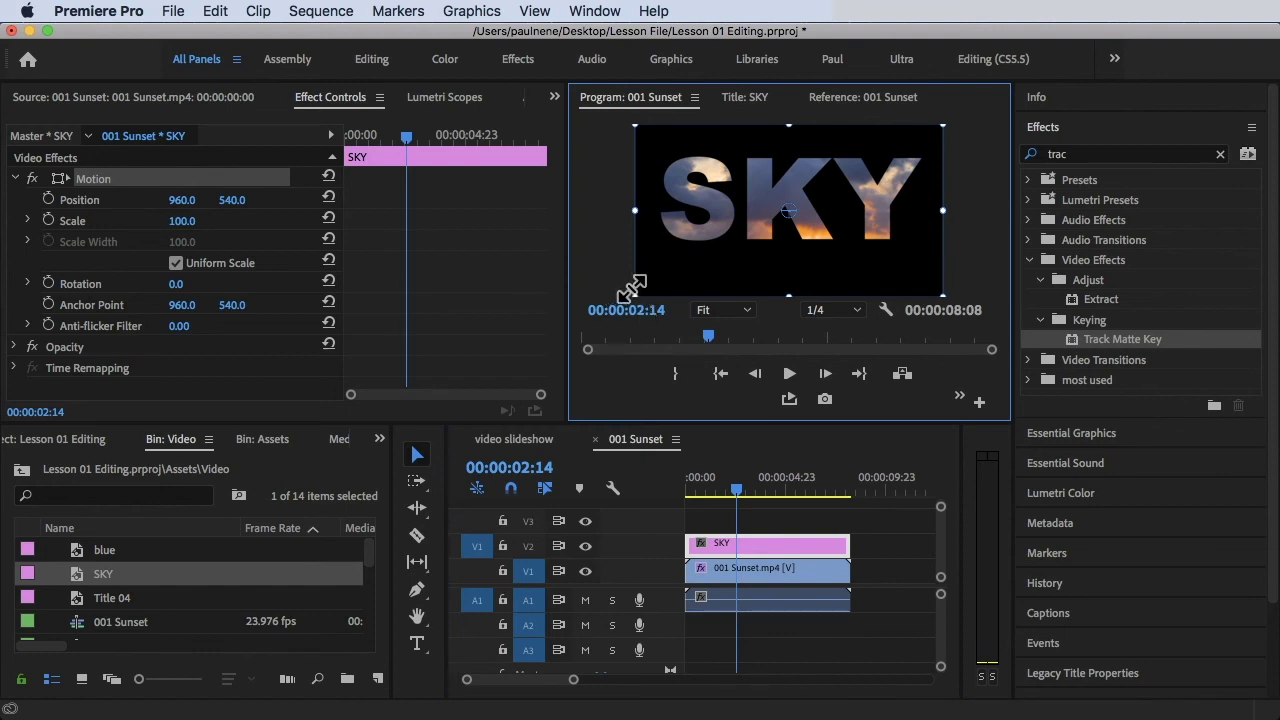
{"action": "left_click_drag", "start_coordinate": [635, 290], "coordinate": [600, 312]}
{"action": "mouse_move", "coordinate": [749, 194]}
{"action": "left_mouse_down"}
{"action": "mouse_move", "coordinate": [777, 189]}
{"action": "mouse_move", "coordinate": [790, 220]}
{"action": "mouse_move", "coordinate": [748, 197]}
{"action": "left_mouse_up"}
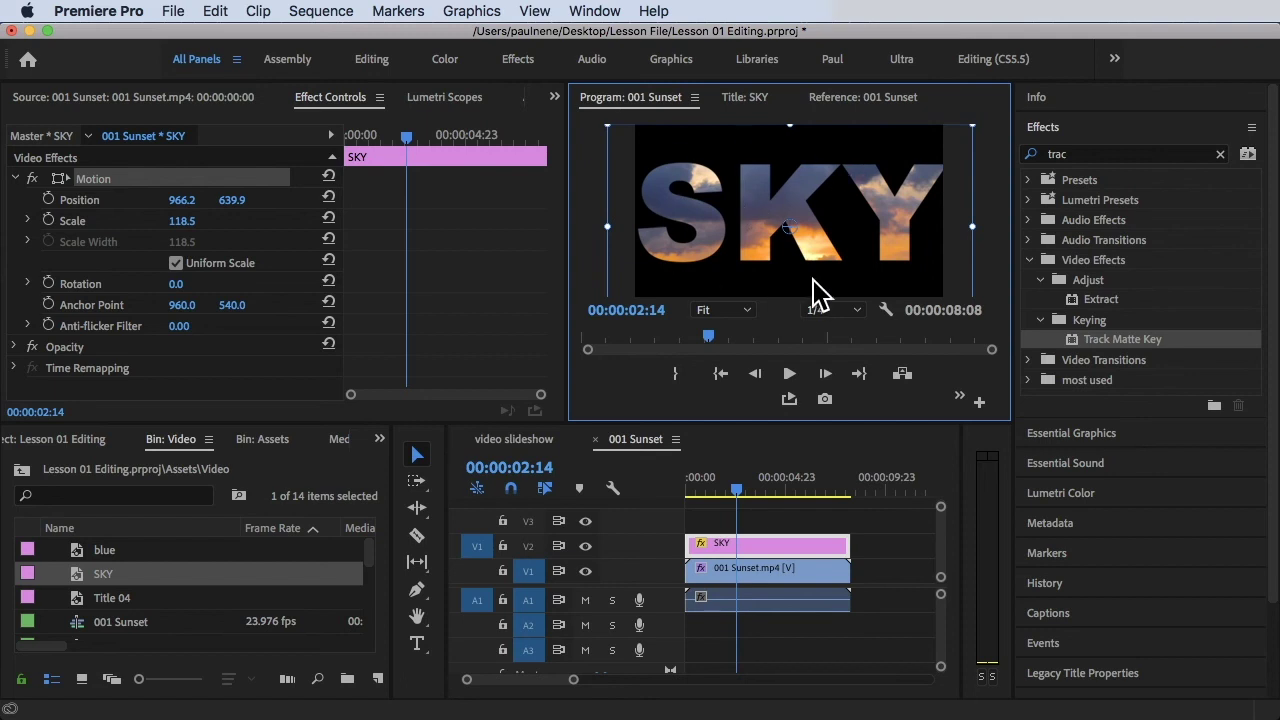
- Play the sequence from the beginning, then preview it full screen
{"action": "left_click_drag", "start_coordinate": [730, 490], "coordinate": [686, 489]}
{"action": "key", "text": "Home"}
{"action": "key", "text": "space"}
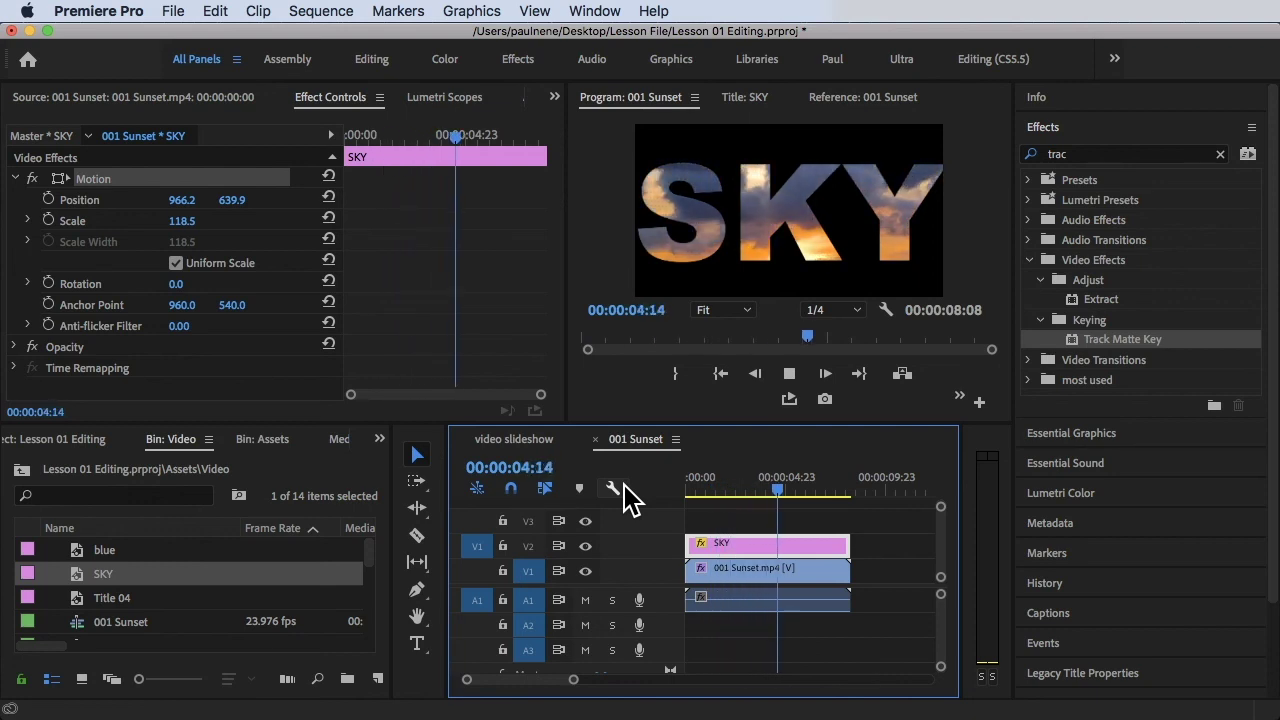
{"action": "key", "text": "space"}
{"action": "key", "text": "Home"}
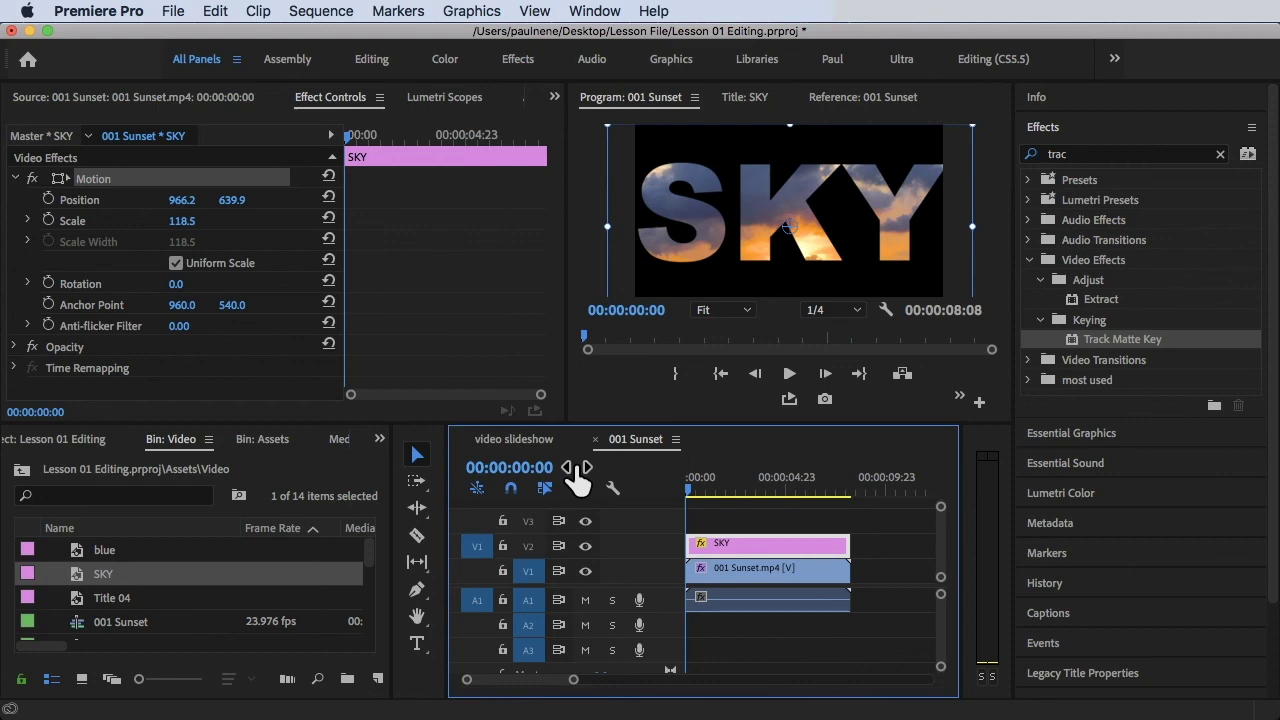
{"action": "key", "text": "super+shift+f"}
{"action": "key", "text": "space"}
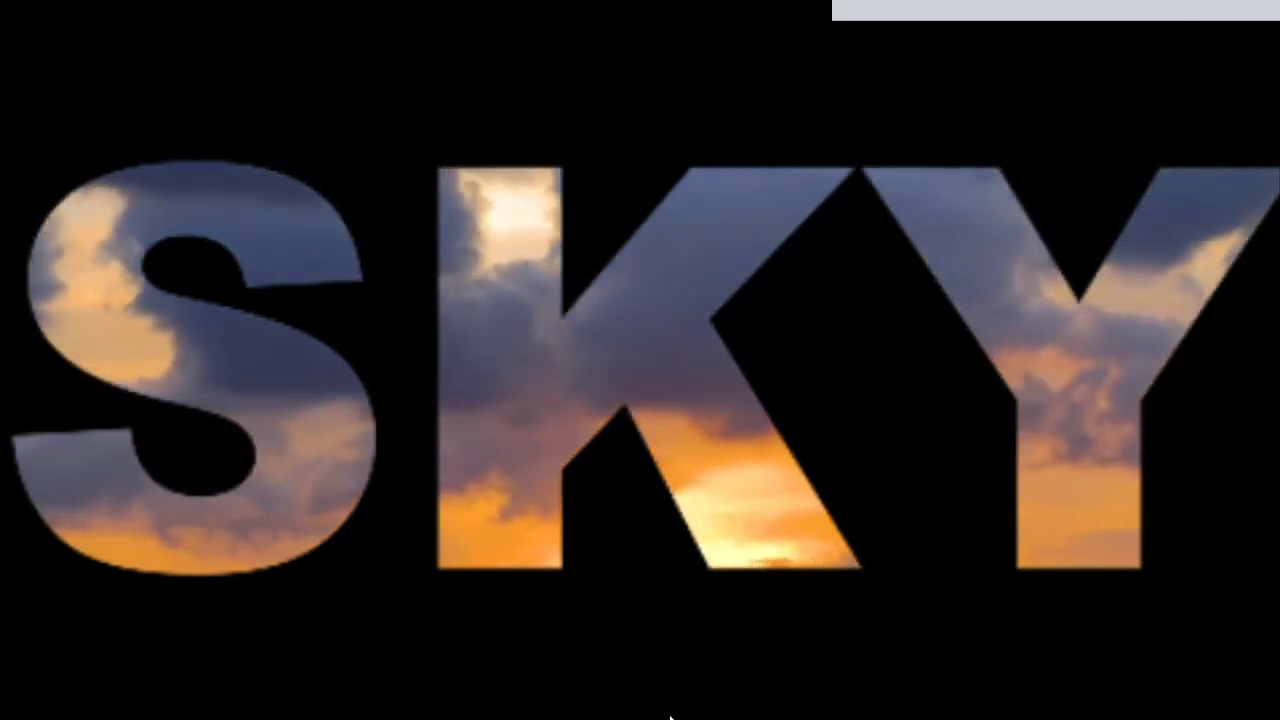
{"action": "key", "text": "Escape"}
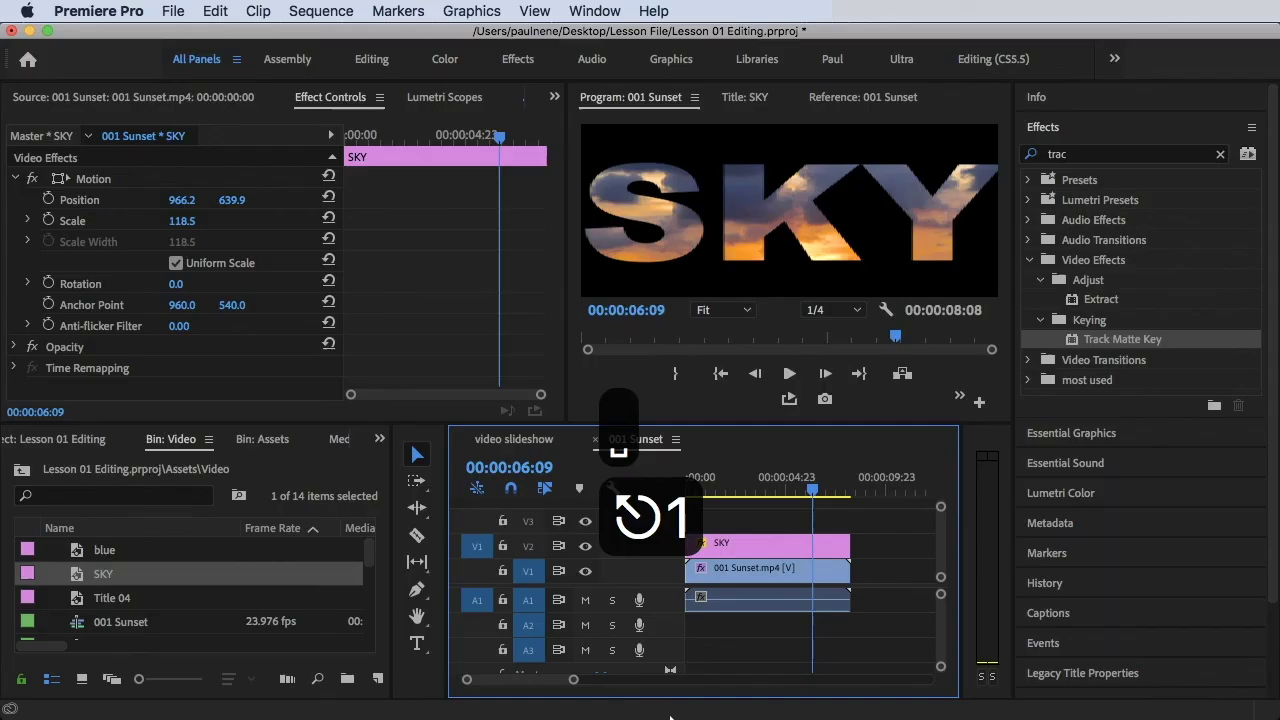
- Set the Program monitor playback resolution to Full
{"action": "left_click_drag", "start_coordinate": [820, 486], "coordinate": [684, 485]}
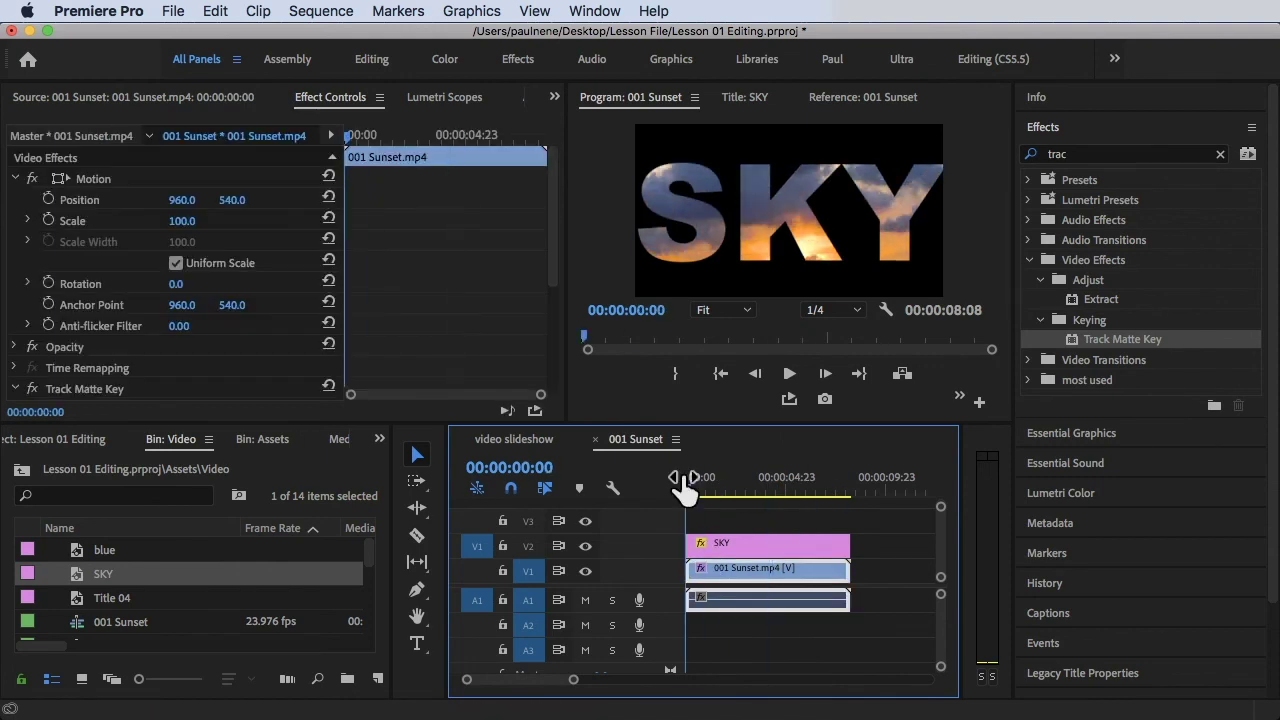
{"action": "left_click", "coordinate": [850, 312]}
{"action": "left_click", "coordinate": [848, 332]}
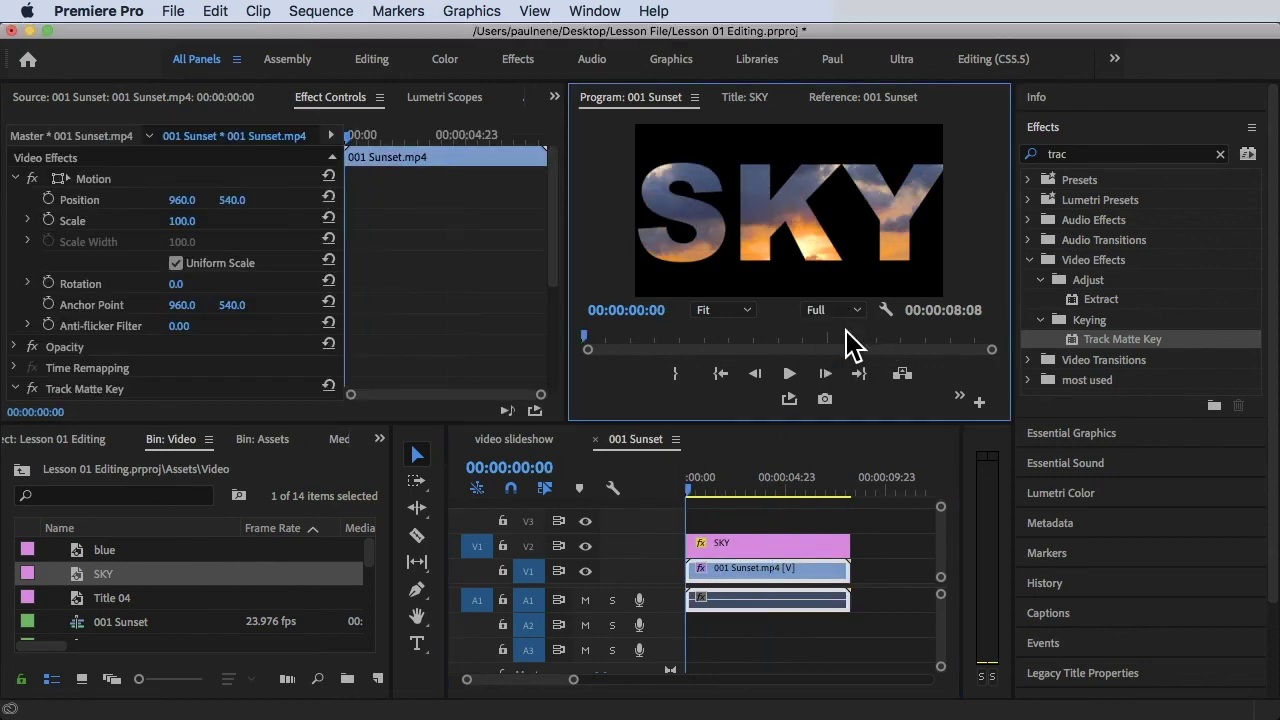
- Preview the SKY composite full screen with Ctrl+`, then replay it from the start
{"action": "left_click", "coordinate": [660, 497]}
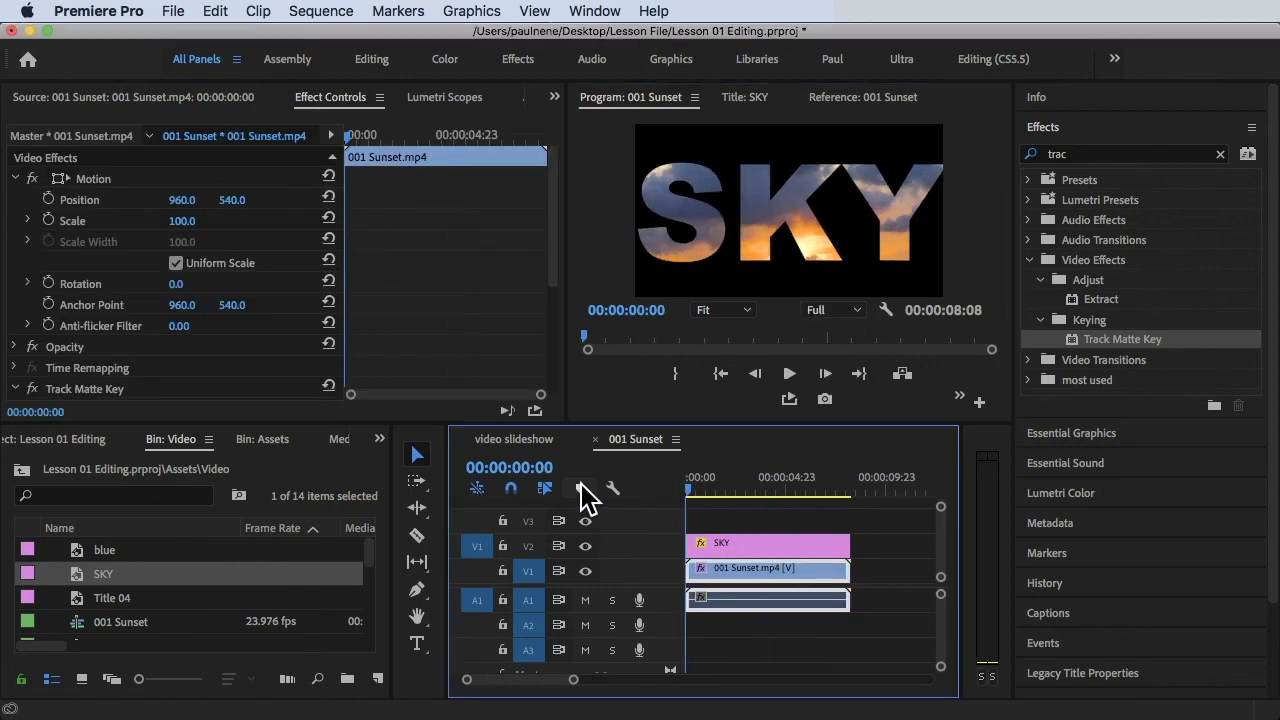
{"action": "key", "text": "alt+grave"}
{"action": "key", "text": "ctrl+grave"}
{"action": "key", "text": "space"}
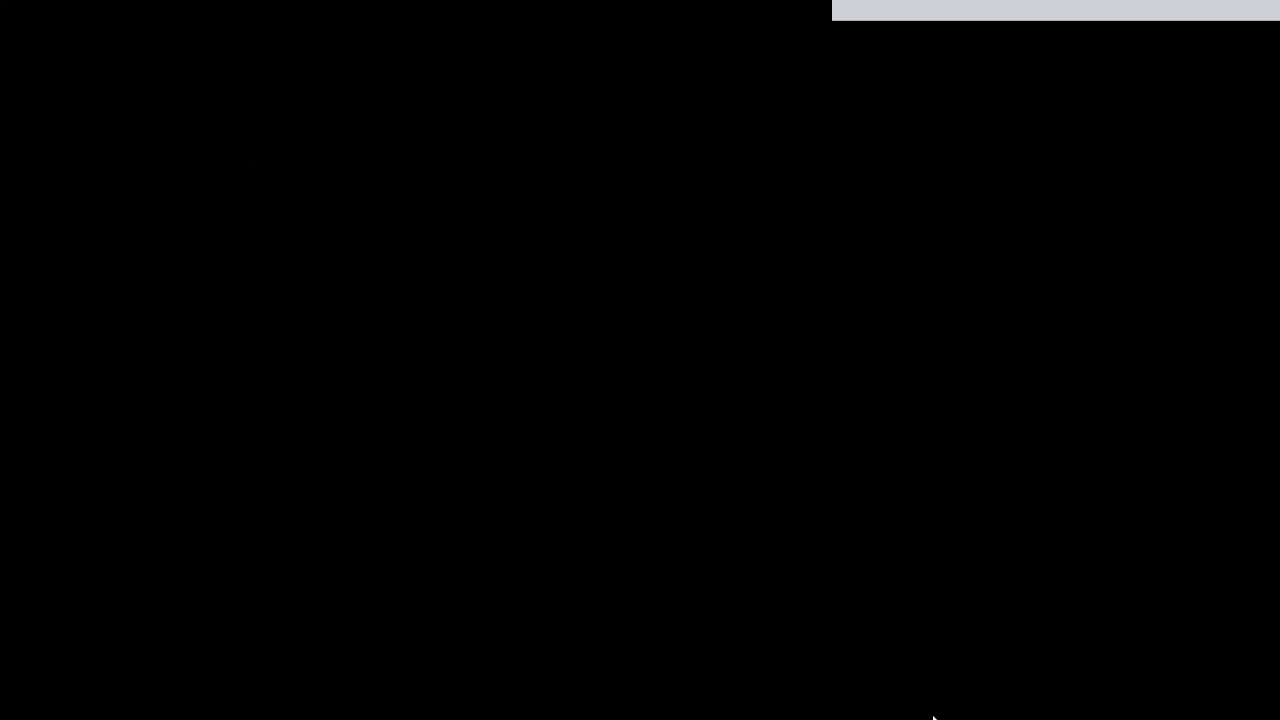
{"action": "key", "text": "Escape"}
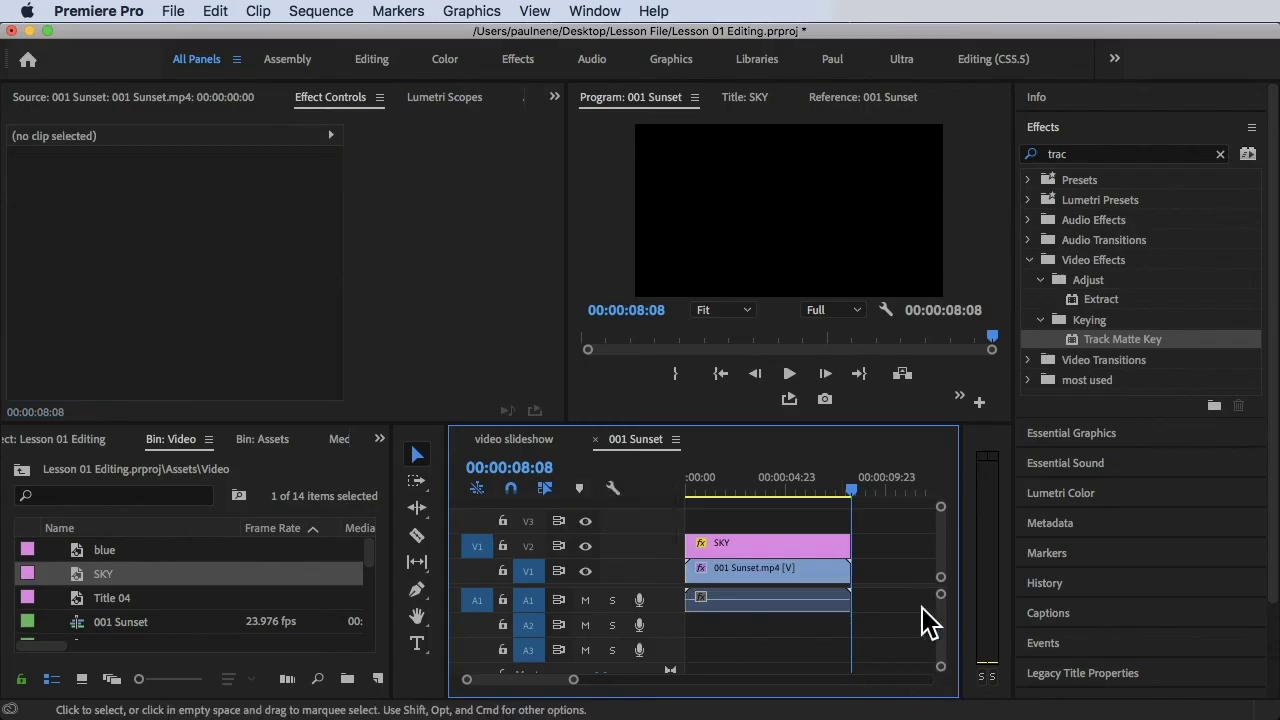
{"action": "left_click_drag", "start_coordinate": [819, 491], "coordinate": [638, 477]}
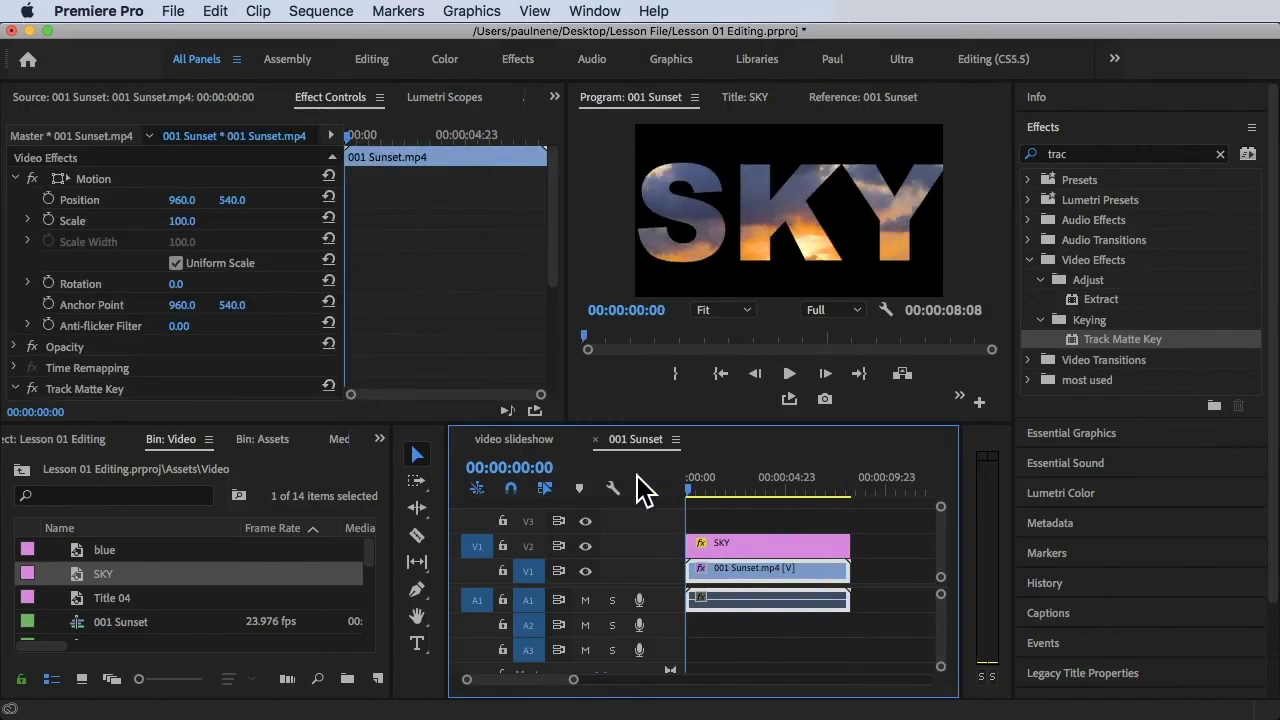
{"action": "key", "text": "space"}
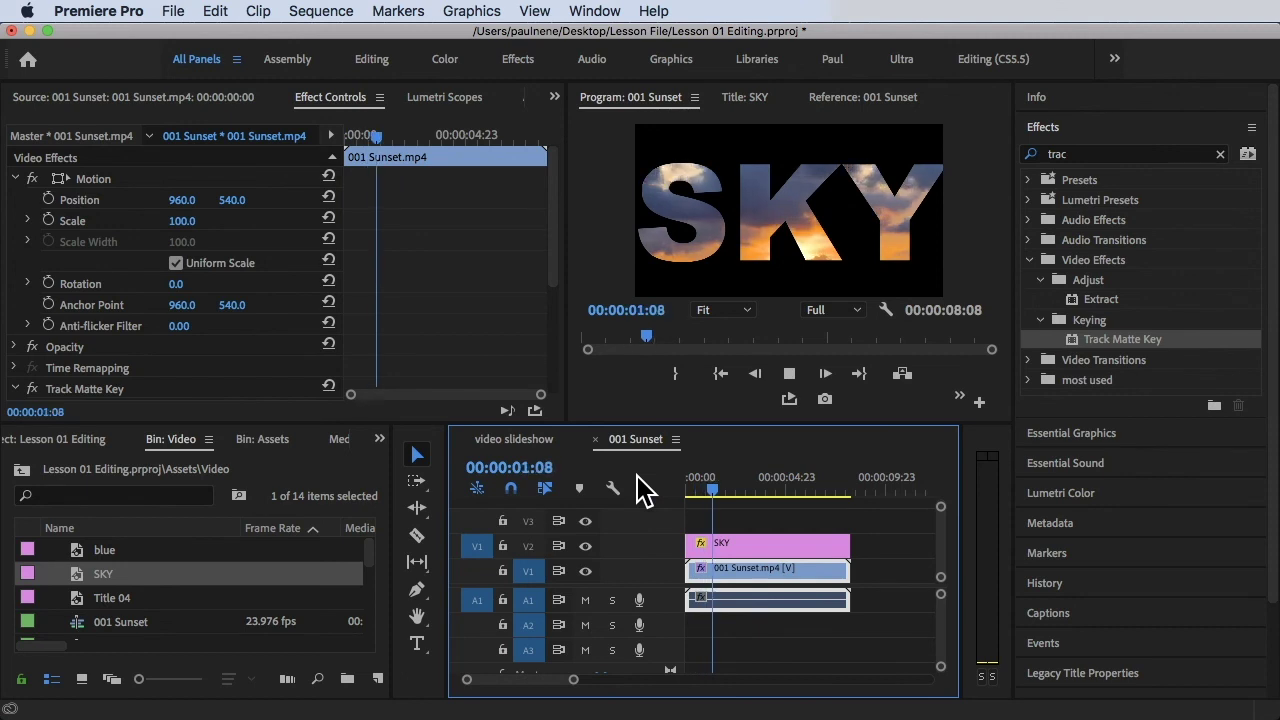